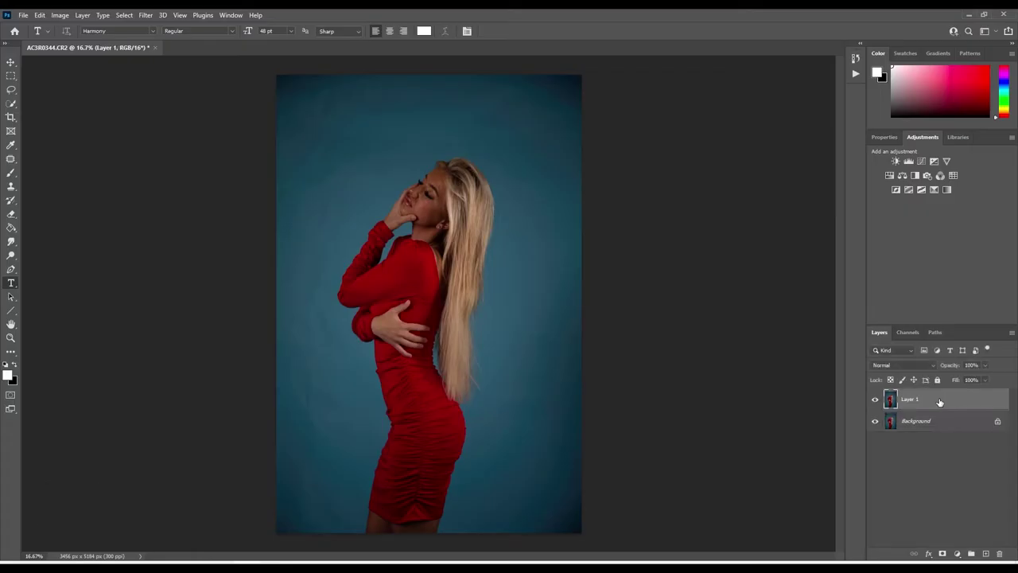
pyautogui.write('copy')
# Rename the duplicated layer to 'copy' and delete a stray Curves adjustment layer
pyautogui.press('Return')
pyautogui.click(922, 161)
pyautogui.click(998, 318)
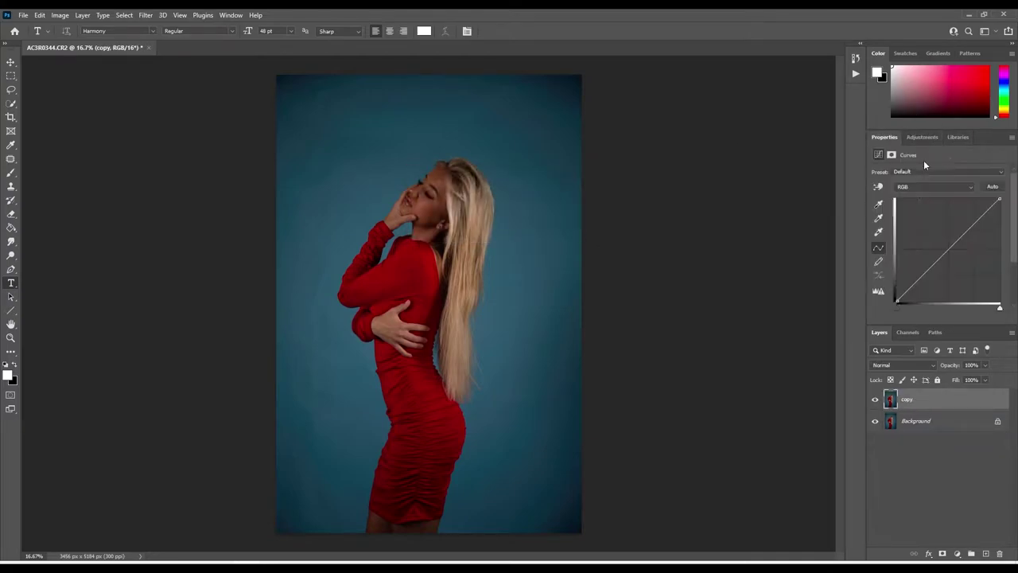
pyautogui.press('Return')
pyautogui.click(922, 136)
# Add an Exposure adjustment layer and set its exposure to +1.00
pyautogui.click(937, 152)
pyautogui.moveTo(938, 198); pyautogui.dragTo(947, 199)
pyautogui.click(967, 317)
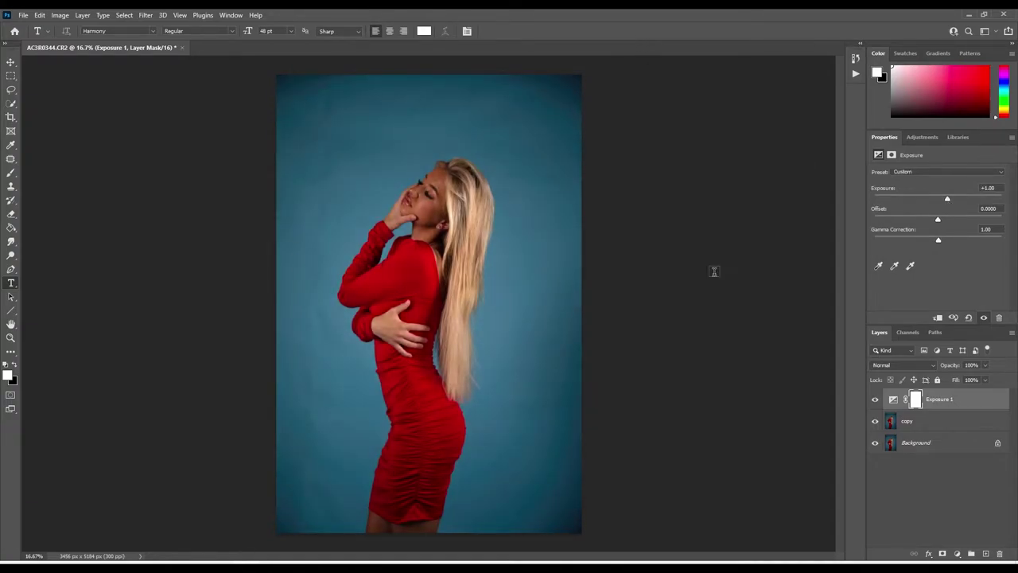
# On the copy layer, patch out spots across the top and right of the blue backdrop
pyautogui.click(906, 420)
pyautogui.rightClick(11, 159)
pyautogui.click(56, 180)
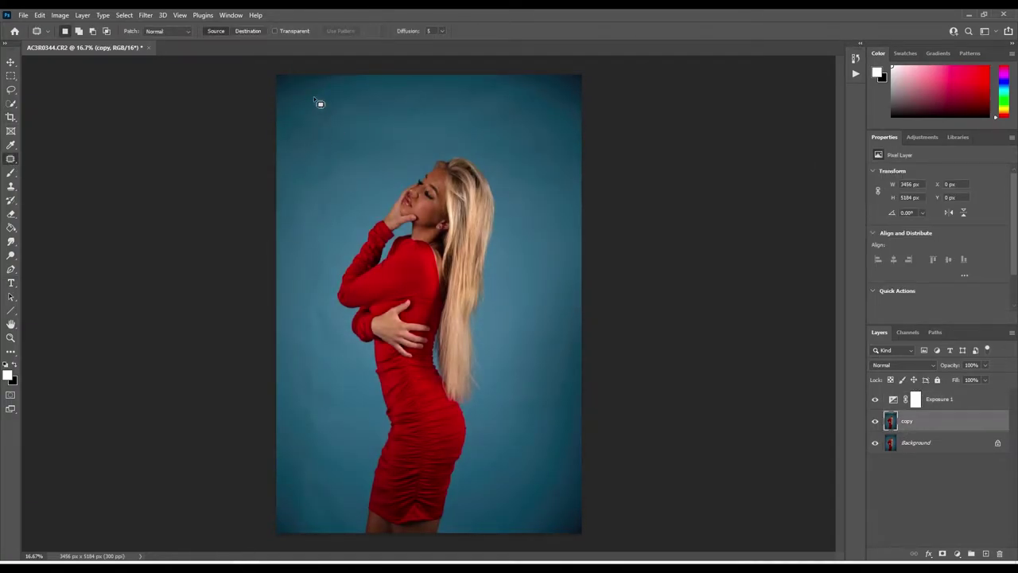
pyautogui.moveTo(318, 103); pyautogui.dragTo(312, 118)
pyautogui.moveTo(319, 143); pyautogui.dragTo(369, 139)
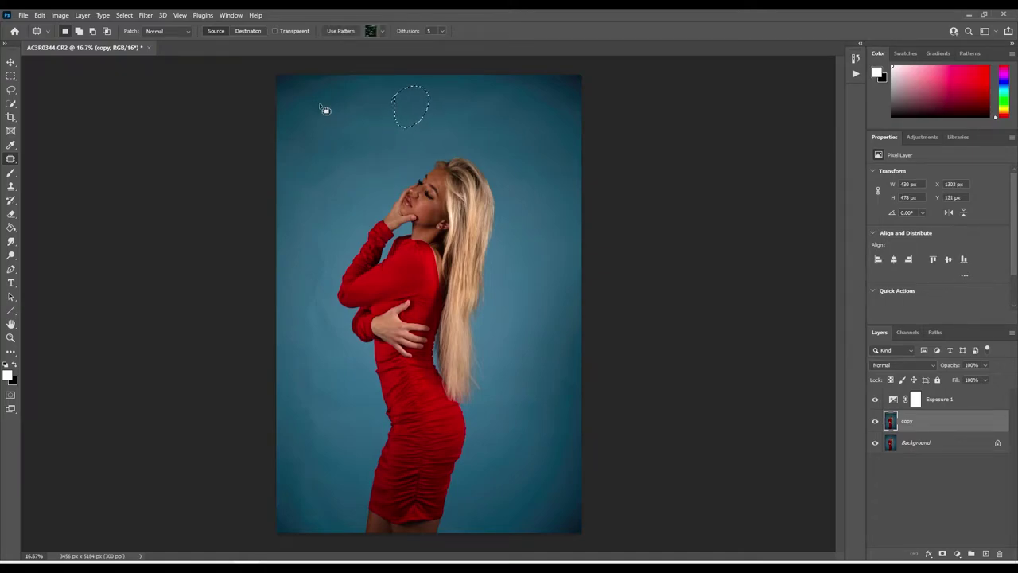
pyautogui.moveTo(320, 196); pyautogui.dragTo(320, 238)
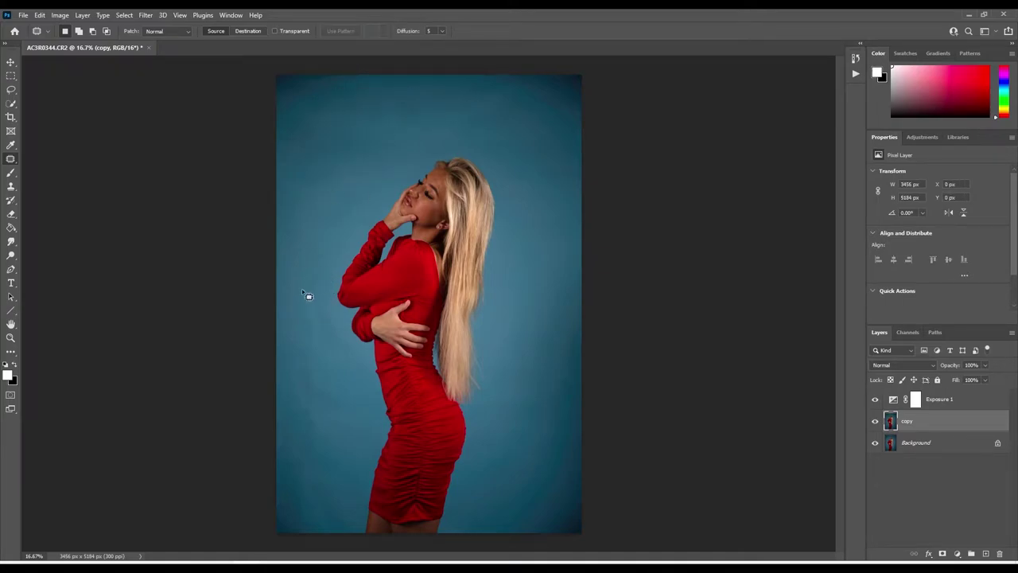
pyautogui.moveTo(280, 125); pyautogui.dragTo(398, 109)
pyautogui.moveTo(493, 111); pyautogui.dragTo(580, 73)
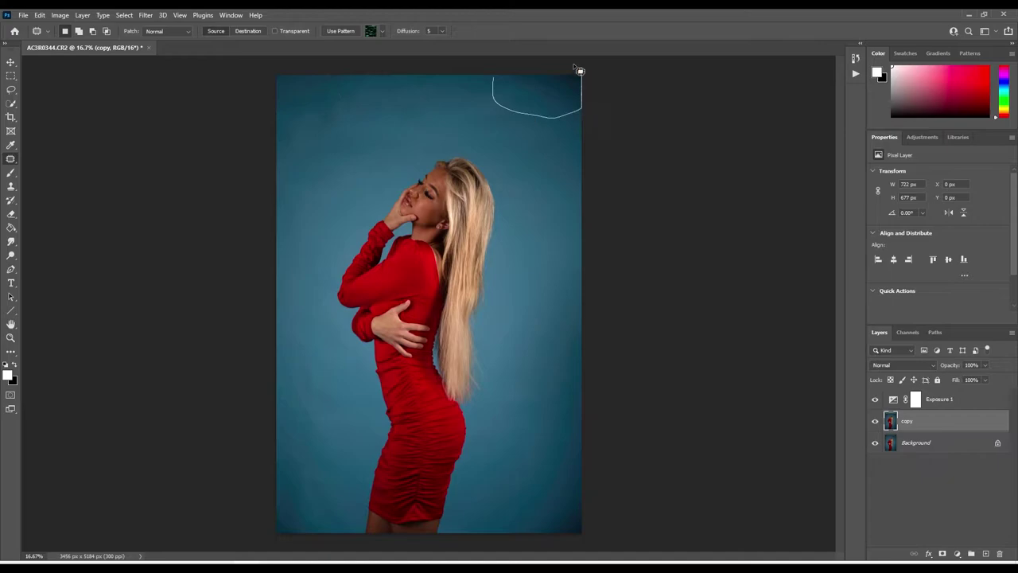
pyautogui.moveTo(309, 369); pyautogui.dragTo(306, 363)
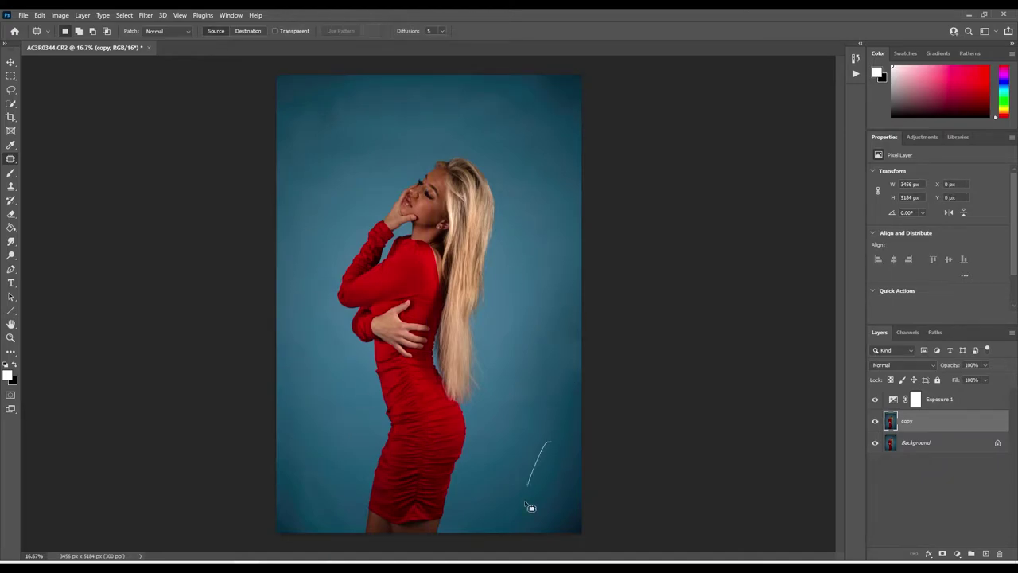
pyautogui.moveTo(559, 422); pyautogui.dragTo(572, 361)
pyautogui.moveTo(571, 361); pyautogui.dragTo(556, 273)
pyautogui.hotkey('ctrl', 'd')
# Patch the remaining spots on the lower-left and mid-right backdrop with clean backdrop
pyautogui.moveTo(360, 120); pyautogui.dragTo(433, 107)
pyautogui.hotkey('ctrl', 'd')
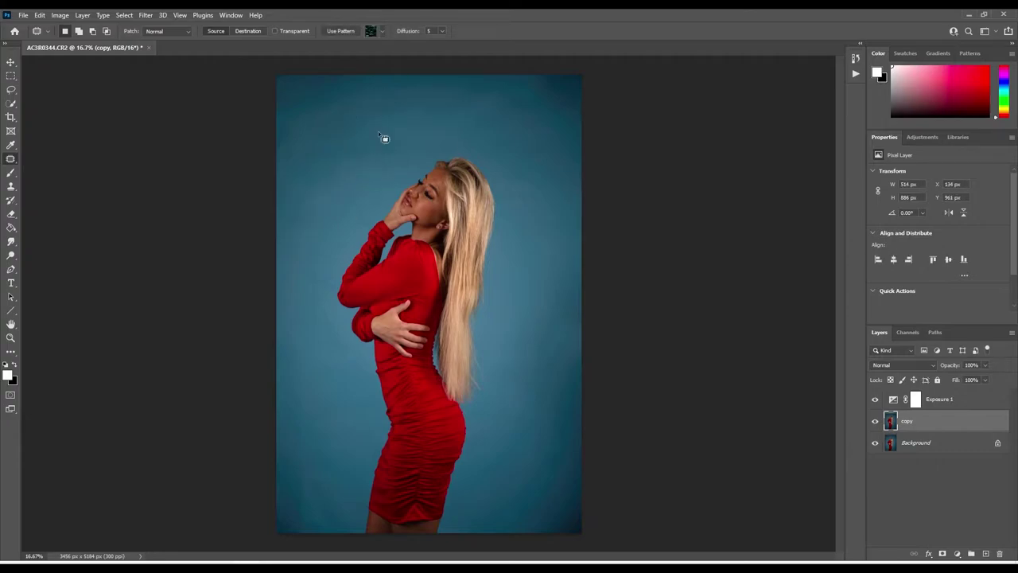
pyautogui.moveTo(304, 322); pyautogui.dragTo(307, 324)
pyautogui.moveTo(333, 384); pyautogui.dragTo(310, 229)
pyautogui.hotkey('ctrl', 'd')
pyautogui.moveTo(334, 379)
pyautogui.mouseDown()
pyautogui.moveTo(336, 370)
pyautogui.moveTo(309, 380)
pyautogui.moveTo(340, 434)
pyautogui.mouseUp()
pyautogui.hotkey('ctrl', 'd')
pyautogui.moveTo(321, 322)
pyautogui.mouseDown()
pyautogui.moveTo(326, 335)
pyautogui.moveTo(321, 324)
pyautogui.mouseUp()
pyautogui.moveTo(334, 346)
pyautogui.mouseDown()
pyautogui.moveTo(549, 273)
pyautogui.moveTo(538, 204)
pyautogui.moveTo(547, 250)
pyautogui.mouseUp()
pyautogui.hotkey('ctrl', 'd')
pyautogui.moveTo(589, 556)
pyautogui.mouseDown()
pyautogui.moveTo(524, 511)
pyautogui.moveTo(302, 517)
pyautogui.mouseUp()
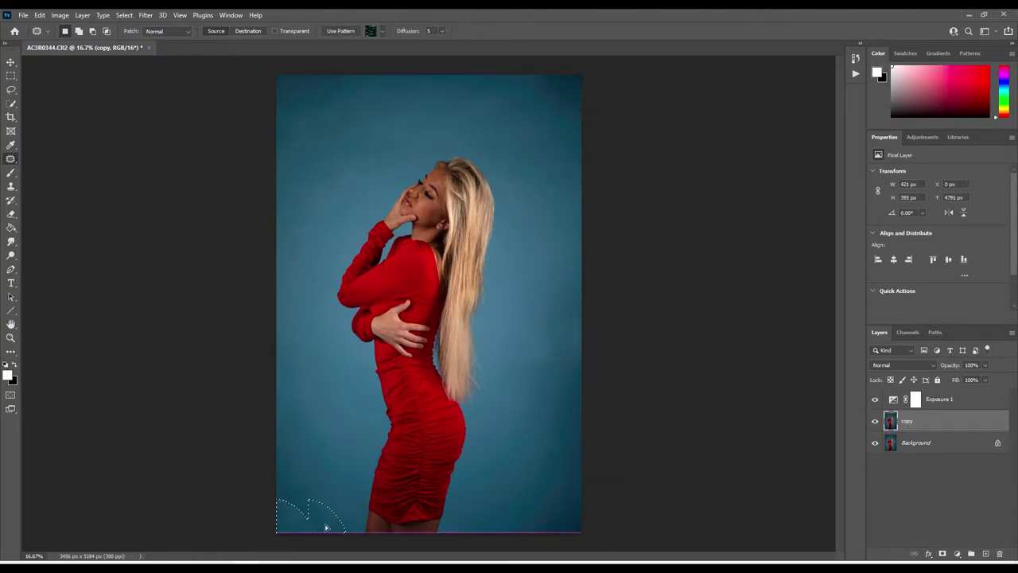
pyautogui.hotkey('ctrl', 'd')
pyautogui.moveTo(548, 298)
pyautogui.mouseDown()
pyautogui.moveTo(536, 311)
pyautogui.moveTo(564, 101)
pyautogui.mouseUp()
# Crop the top edge with Content-Aware fill to 3456×4903 px and duplicate the layer as 'copy copy'
pyautogui.hotkey('ctrl', 'd')
pyautogui.press('c')
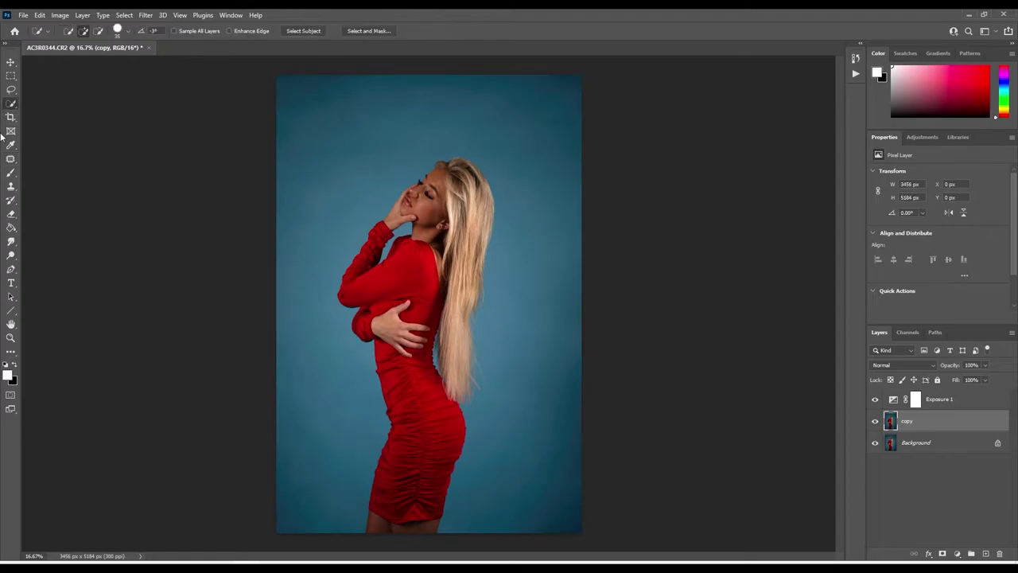
pyautogui.moveTo(429, 75)
pyautogui.mouseDown()
pyautogui.moveTo(429, 130)
pyautogui.moveTo(429, 85)
pyautogui.mouseUp()
pyautogui.press('Return')
pyautogui.click(552, 31)
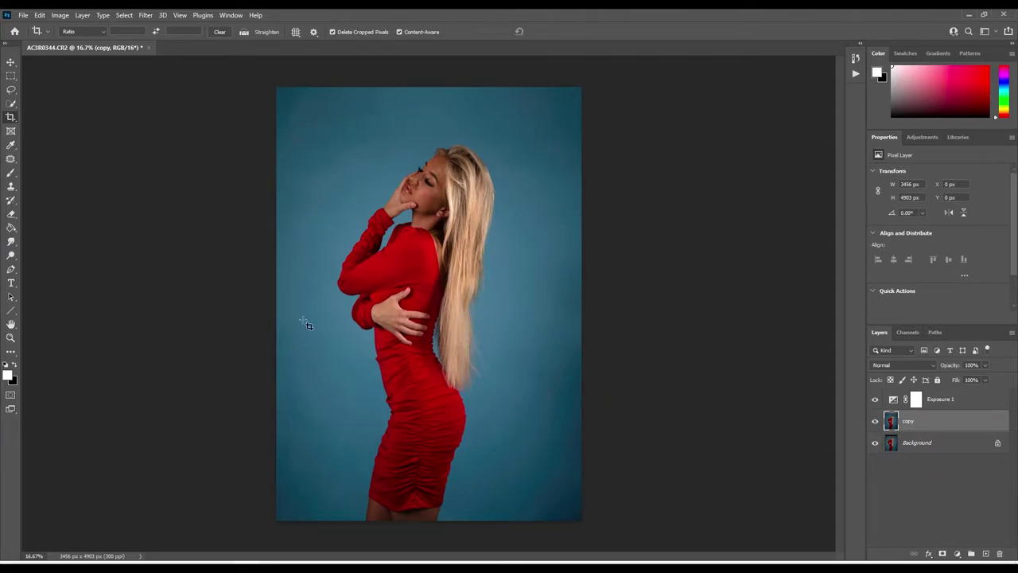
pyautogui.hotkey('ctrl', 'j')
# Zoom in on the face and spot-heal the small blemishes and streak on the cheek
pyautogui.press('z')
pyautogui.click(418, 187)
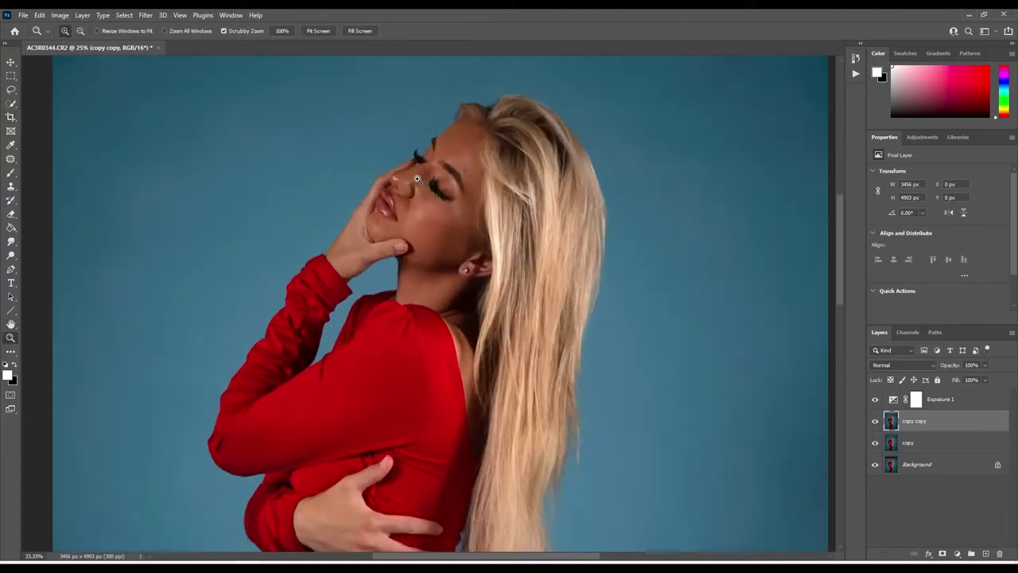
pyautogui.click(10, 160)
pyautogui.hotkey('shift', 'j')
pyautogui.click(651, 332)
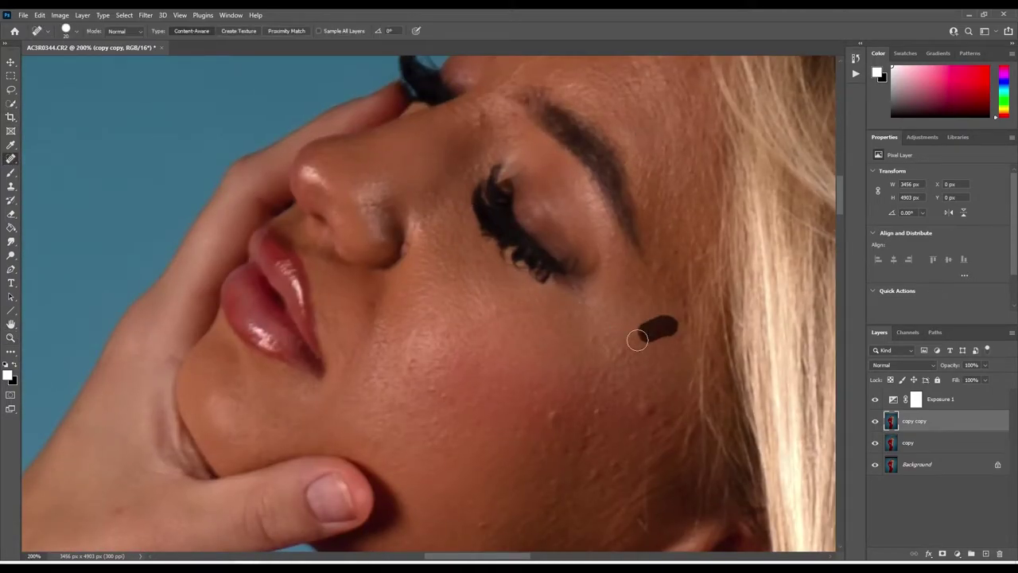
pyautogui.click(613, 333)
pyautogui.moveTo(493, 314); pyautogui.dragTo(534, 322)
pyautogui.click(661, 291)
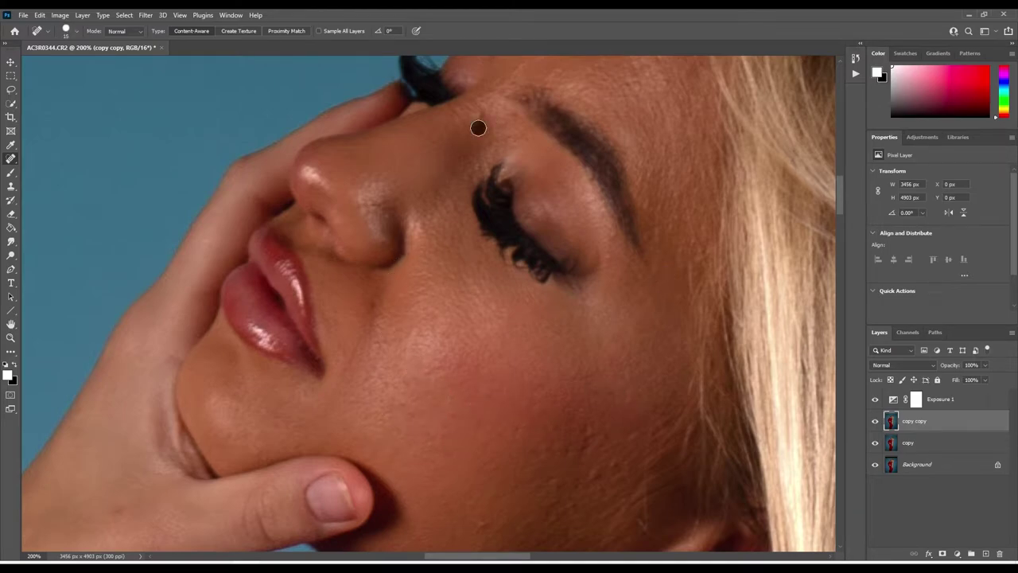
pyautogui.moveTo(595, 437); pyautogui.dragTo(561, 447)
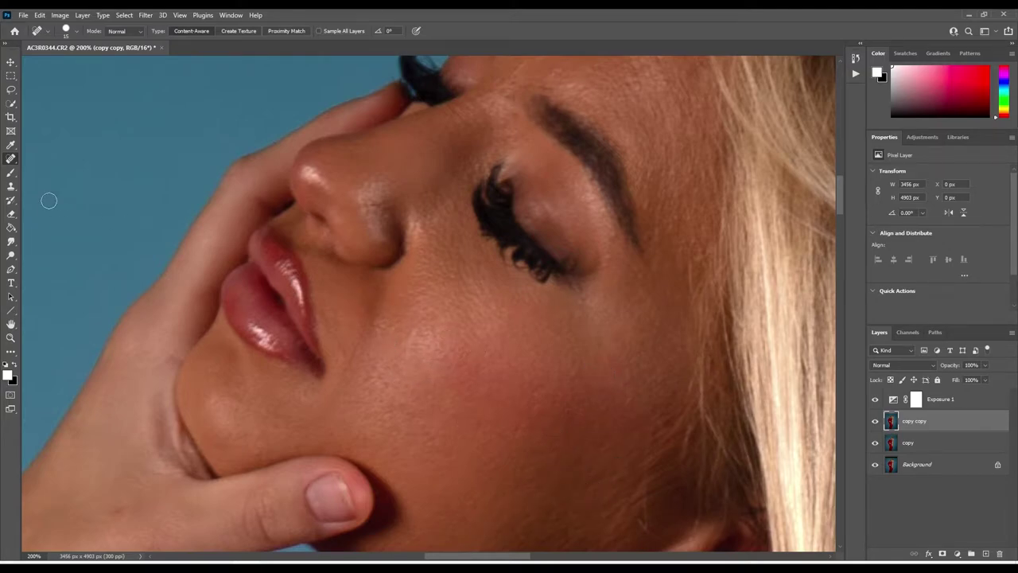
# Patch spots on the cheek and temple and smooth the bright nose highlight
pyautogui.keyDown('alt'); pyautogui.click(10, 161); pyautogui.keyUp('alt')
pyautogui.keyDown('alt'); pyautogui.click(10, 161); pyautogui.keyUp('alt')
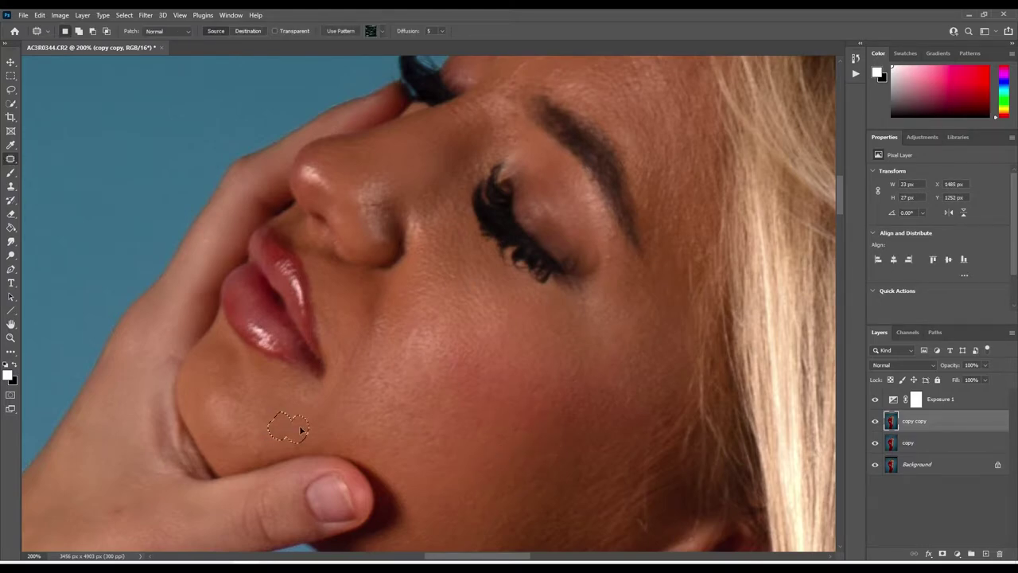
pyautogui.moveTo(419, 258)
pyautogui.mouseDown()
pyautogui.moveTo(409, 228)
pyautogui.moveTo(421, 255)
pyautogui.mouseUp()
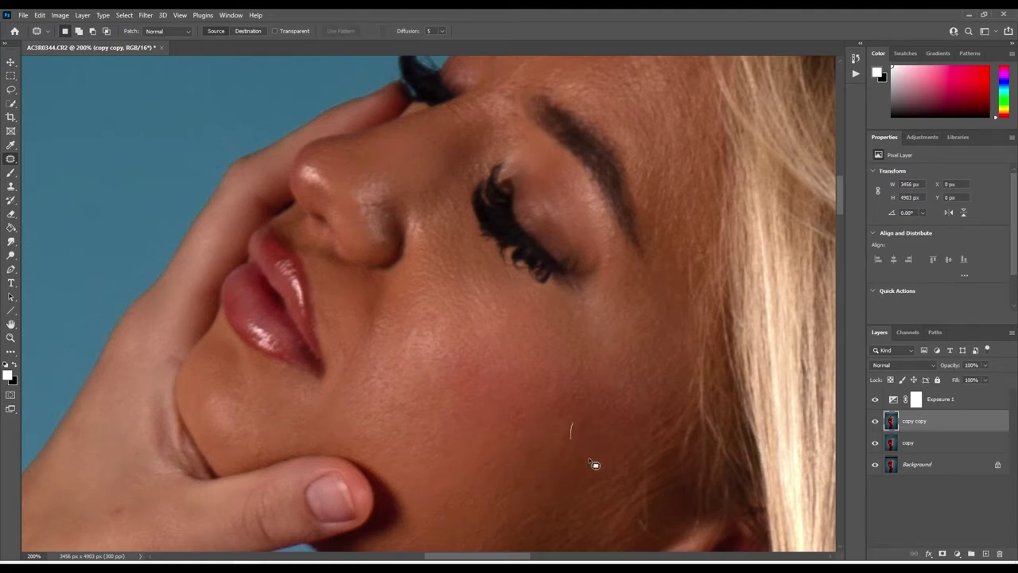
pyautogui.click(481, 217)
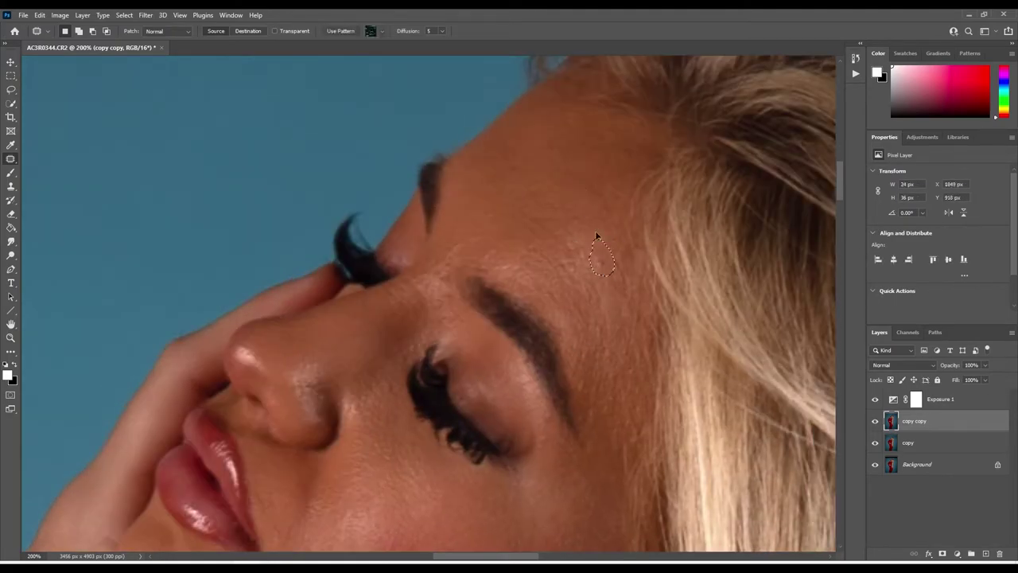
pyautogui.moveTo(624, 344); pyautogui.dragTo(634, 345)
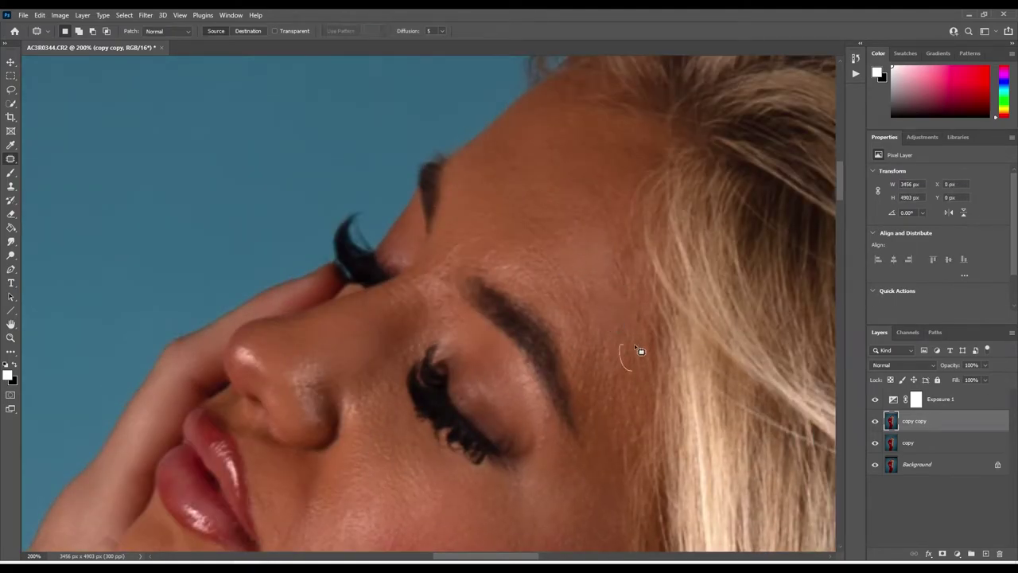
pyautogui.scroll(-5, 397, 302)
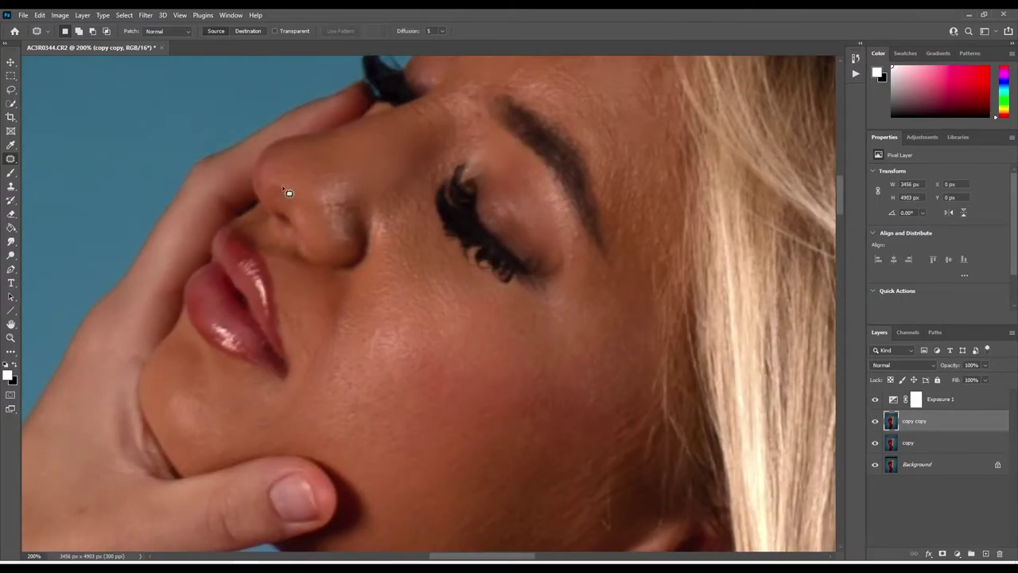
pyautogui.click(295, 191)
pyautogui.press('Return')
pyautogui.moveTo(315, 199)
pyautogui.mouseDown()
pyautogui.moveTo(336, 209)
pyautogui.moveTo(340, 233)
pyautogui.mouseUp()
# Check the ear and chin, fit the photo on screen and select the Exposure 1 layer
pyautogui.moveTo(359, 166); pyautogui.dragTo(326, 47)
pyautogui.moveTo(395, 189)
pyautogui.mouseDown()
pyautogui.moveTo(464, 300)
pyautogui.moveTo(488, 165)
pyautogui.mouseUp()
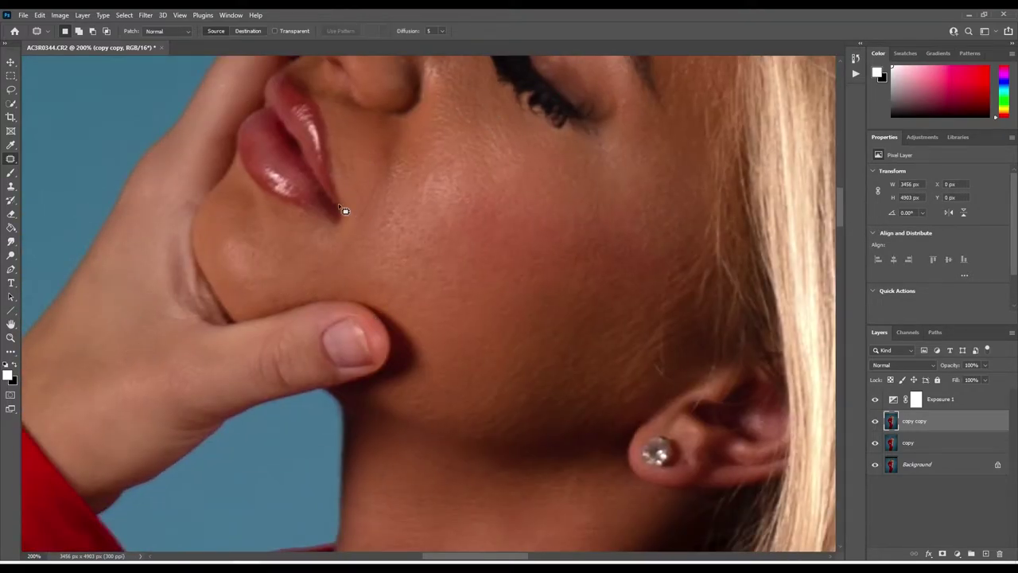
pyautogui.hotkey('ctrl', '0')
pyautogui.click(971, 408)
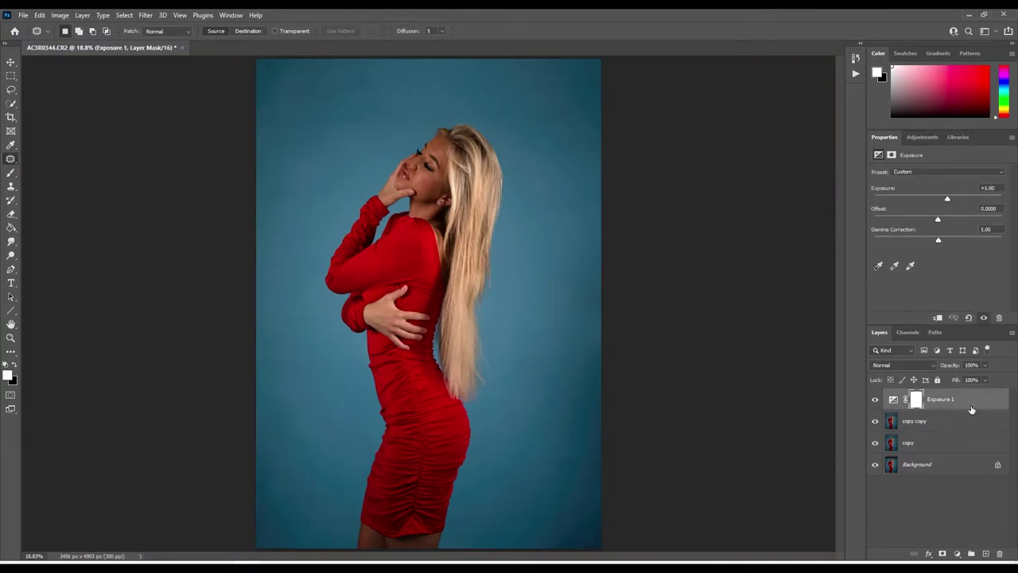
# Stamp all visible layers into a new layer, set it to Vivid Light, invert it and apply High Pass
pyautogui.hotkey('ctrl', 'shift', 'alt', 'e')
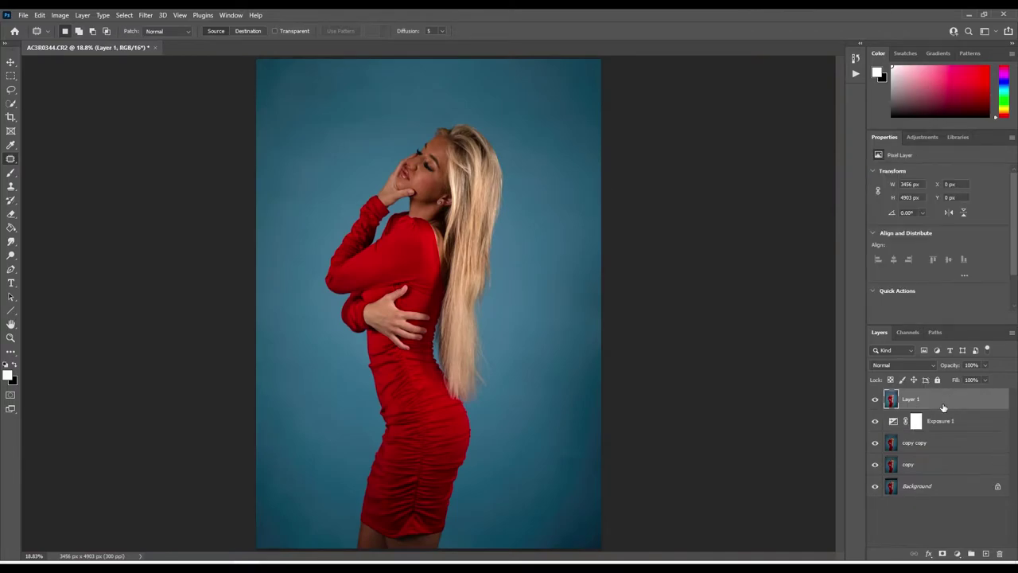
pyautogui.click(902, 364)
pyautogui.click(891, 448)
pyautogui.hotkey('ctrl', 'i')
pyautogui.click(146, 14)
pyautogui.click(296, 251)
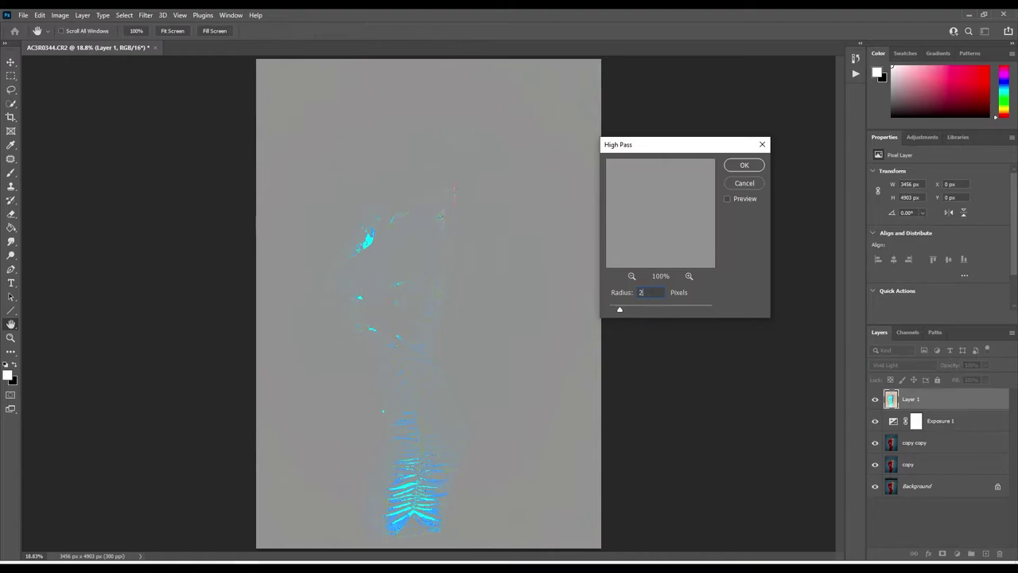
pyautogui.press('Return')
# Apply a Gaussian Blur with radius 3 to the merged layer
pyautogui.click(145, 15)
pyautogui.click(302, 192)
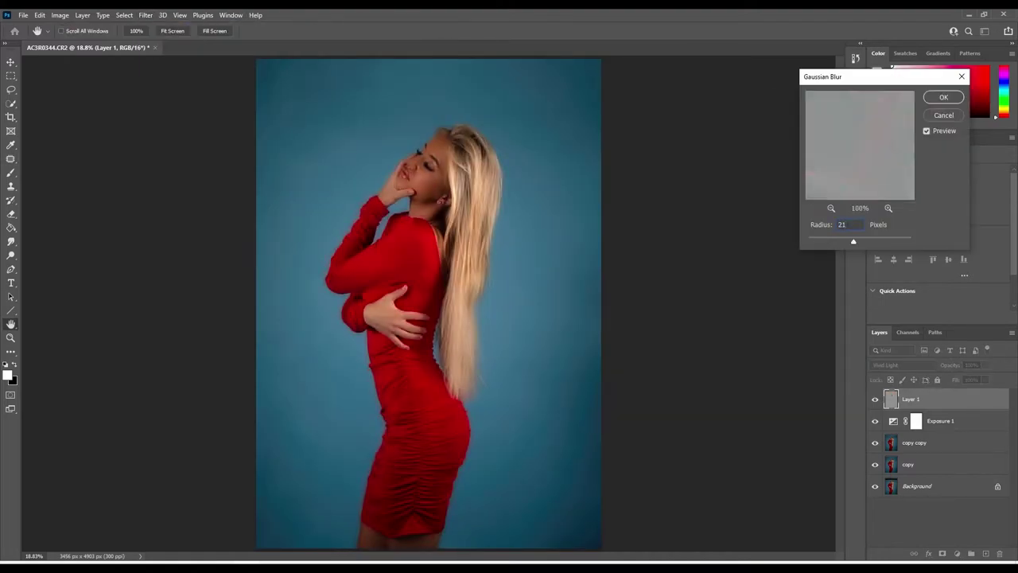
pyautogui.write('23')
pyautogui.press('Return')
pyautogui.click(146, 15)
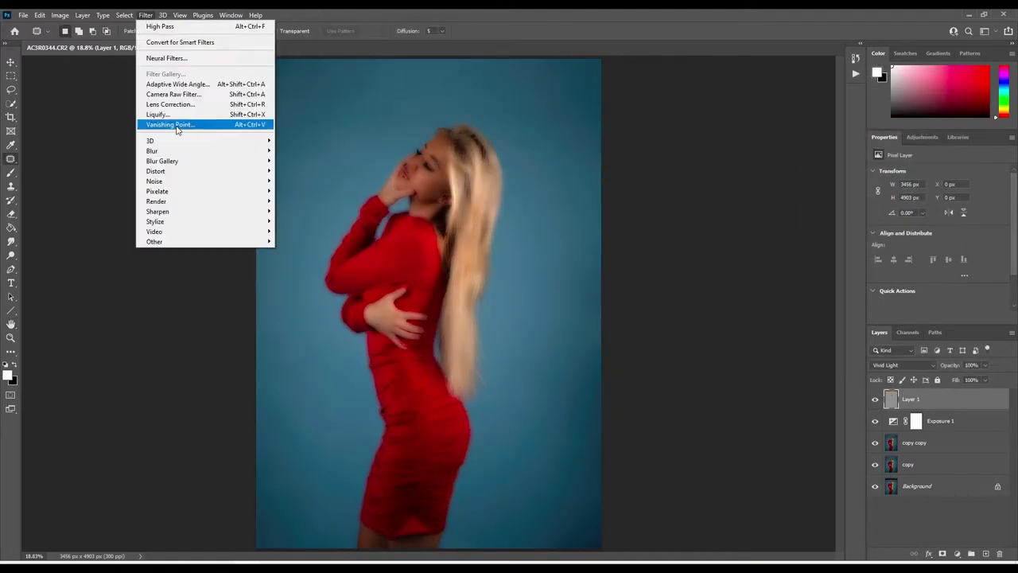
pyautogui.click(302, 191)
pyautogui.press('Return')
# Lower the softening layer to 33% opacity and add a white layer mask
pyautogui.press('z')
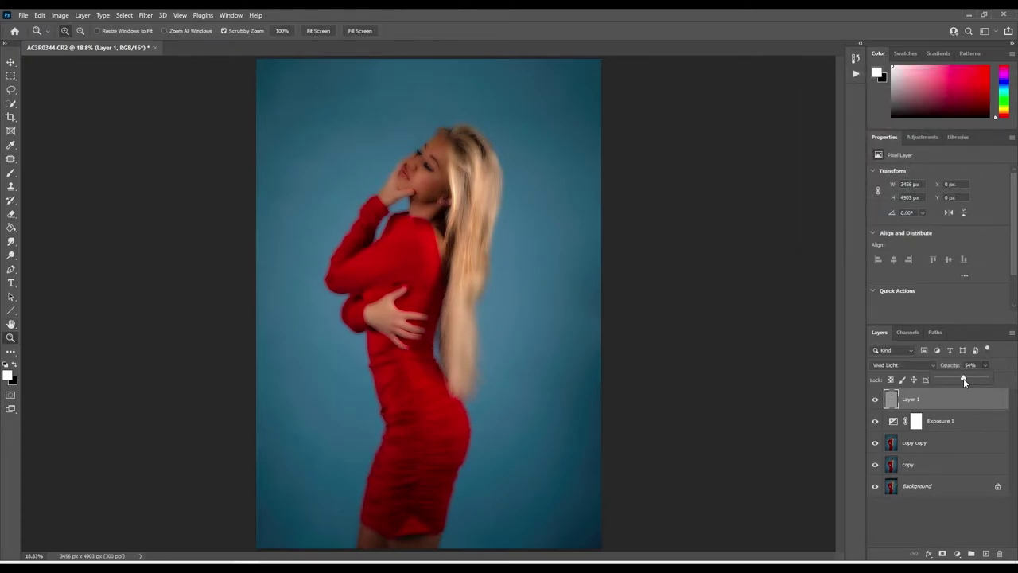
pyautogui.moveTo(963, 380); pyautogui.dragTo(953, 379)
pyautogui.click(450, 165)
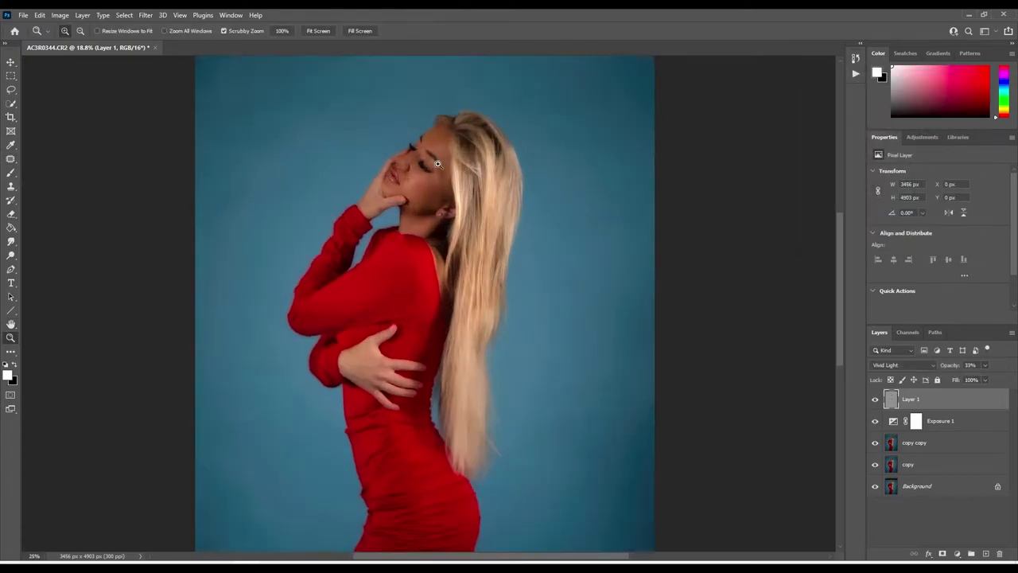
pyautogui.press('b')
pyautogui.click(942, 552)
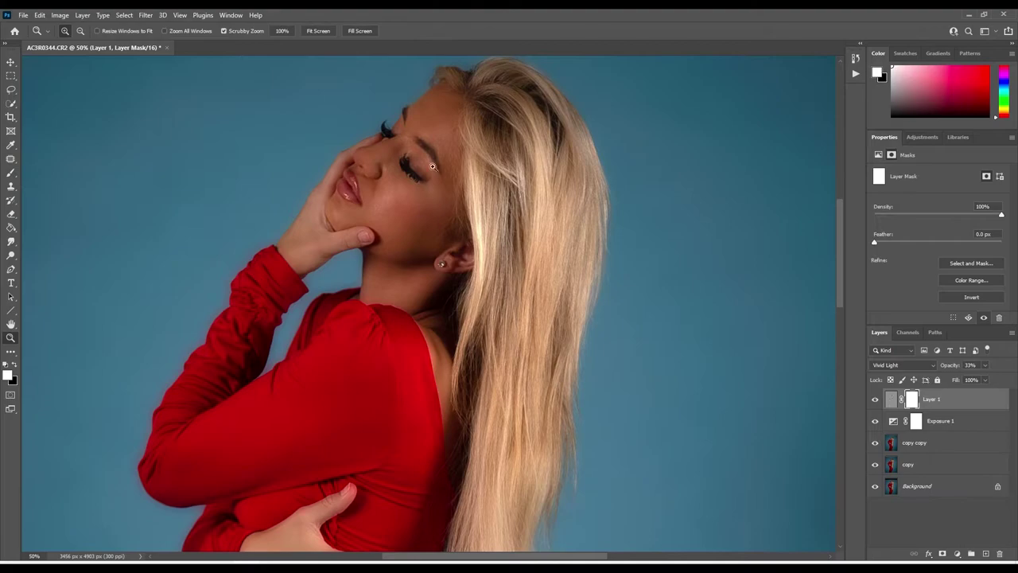
# Paint black on the mask over the eye area and along the arm's lower edge
pyautogui.click(404, 167)
pyautogui.click(15, 364)
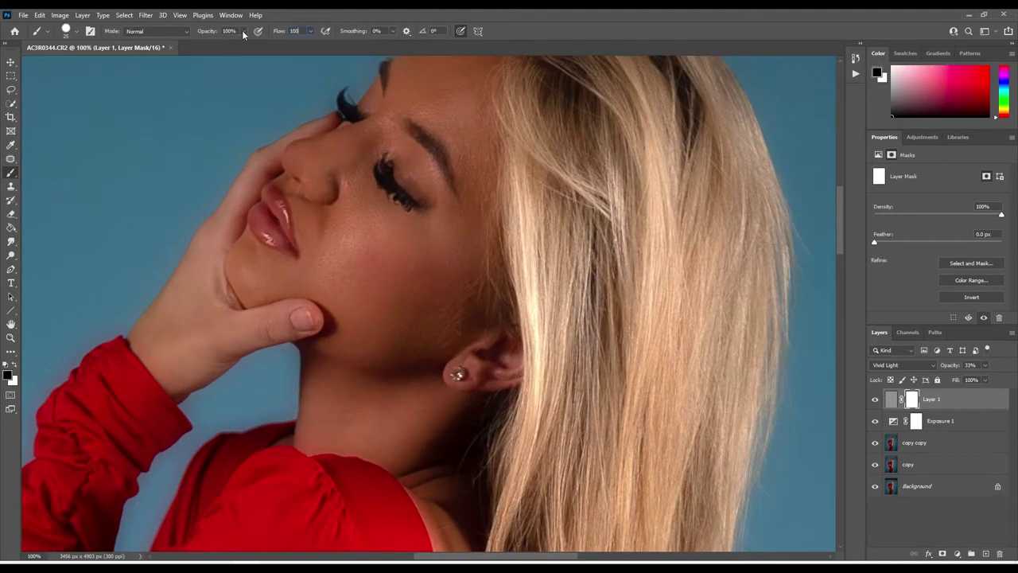
pyautogui.moveTo(405, 193); pyautogui.dragTo(422, 146)
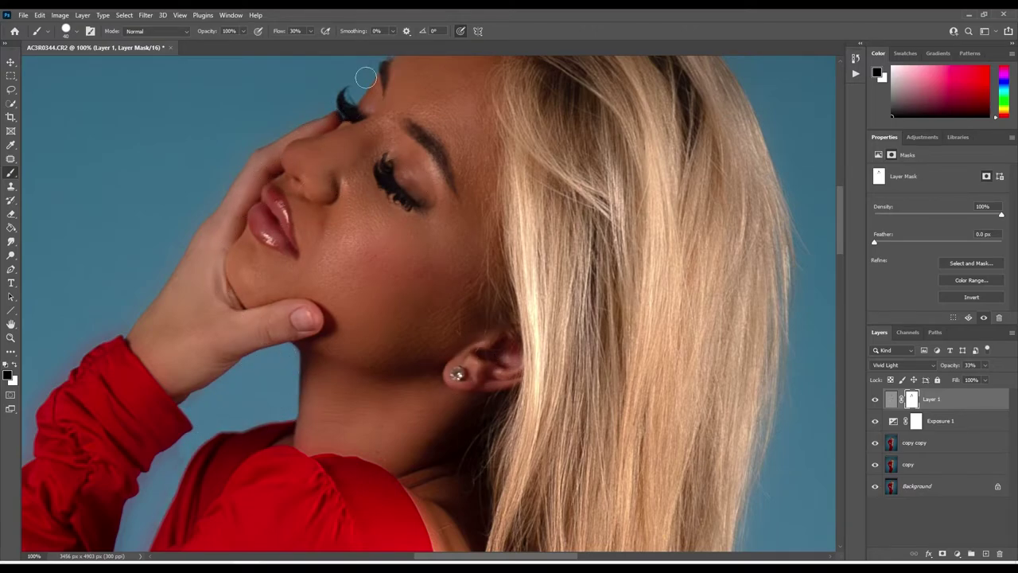
pyautogui.scroll(-3, 125, 398)
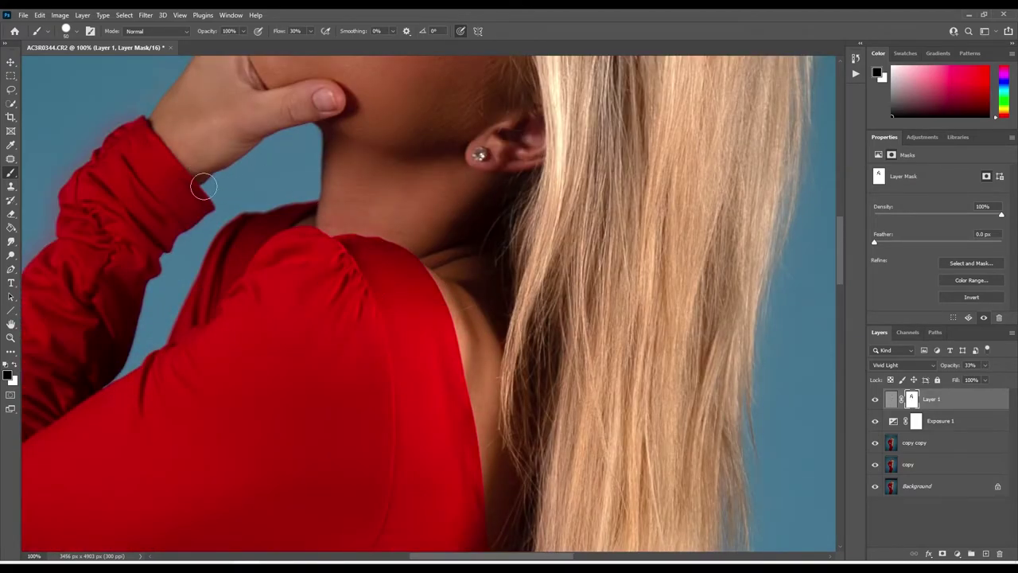
pyautogui.scroll(2, 240, 278)
pyautogui.scroll(-1, 251, 396)
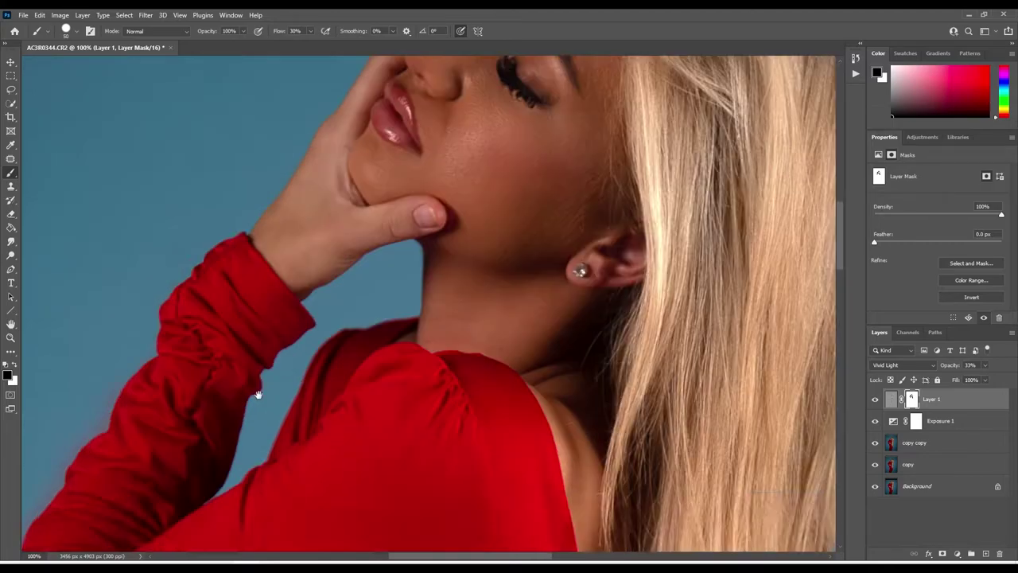
pyautogui.scroll(-2, 143, 345)
pyautogui.scroll(-2, 383, 268)
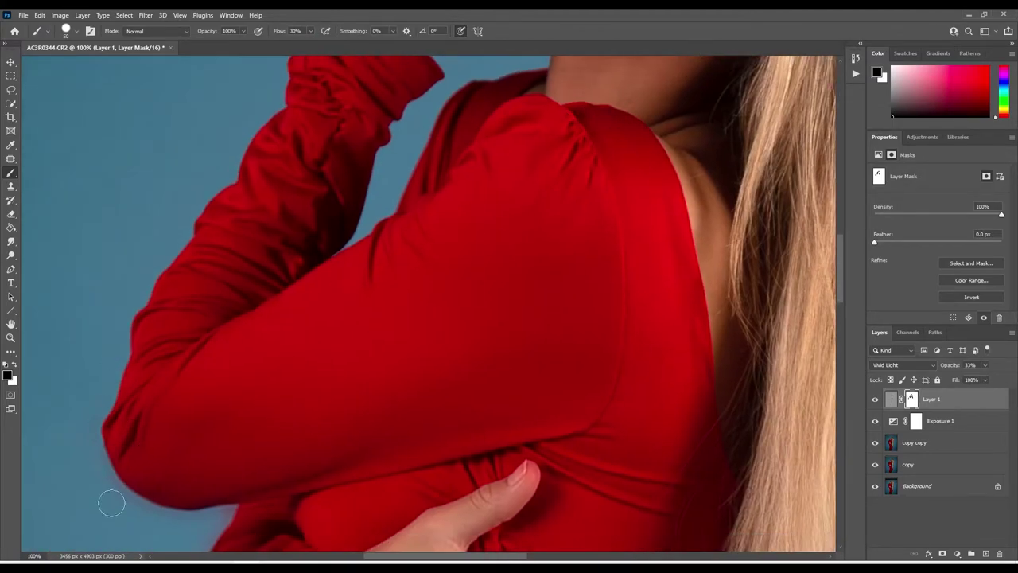
pyautogui.moveTo(112, 503); pyautogui.dragTo(338, 494)
# Continue painting the mask along the lower edges of the model's silhouette
pyautogui.scroll(-3, 732, 456)
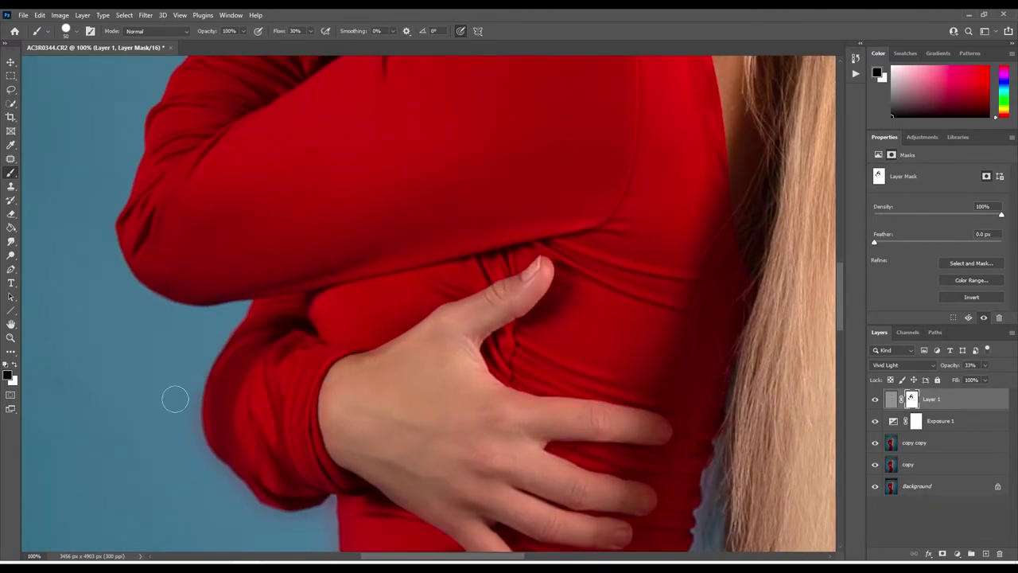
pyautogui.scroll(-2, 291, 443)
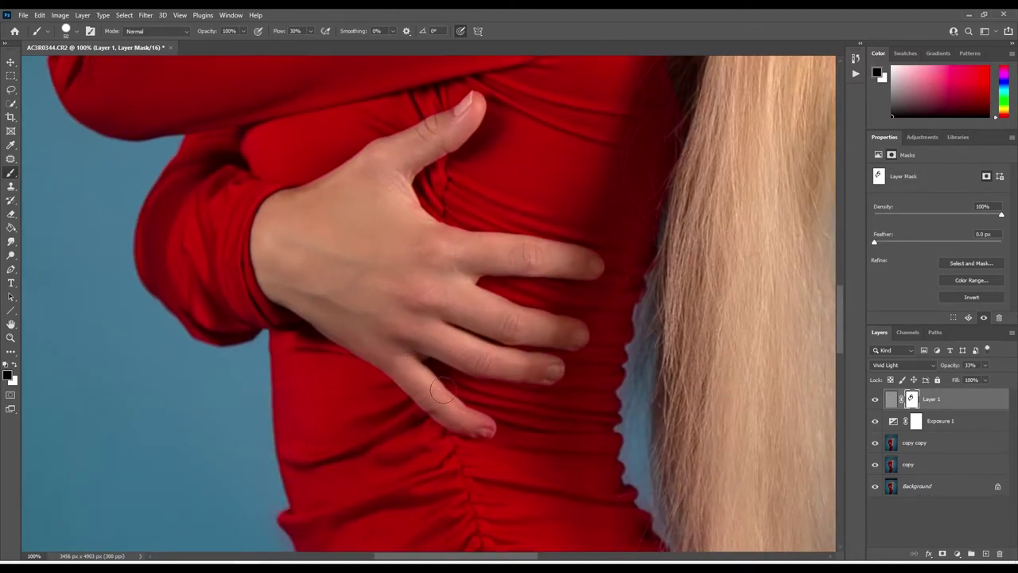
pyautogui.scroll(-2, 554, 489)
pyautogui.scroll(-2, 323, 282)
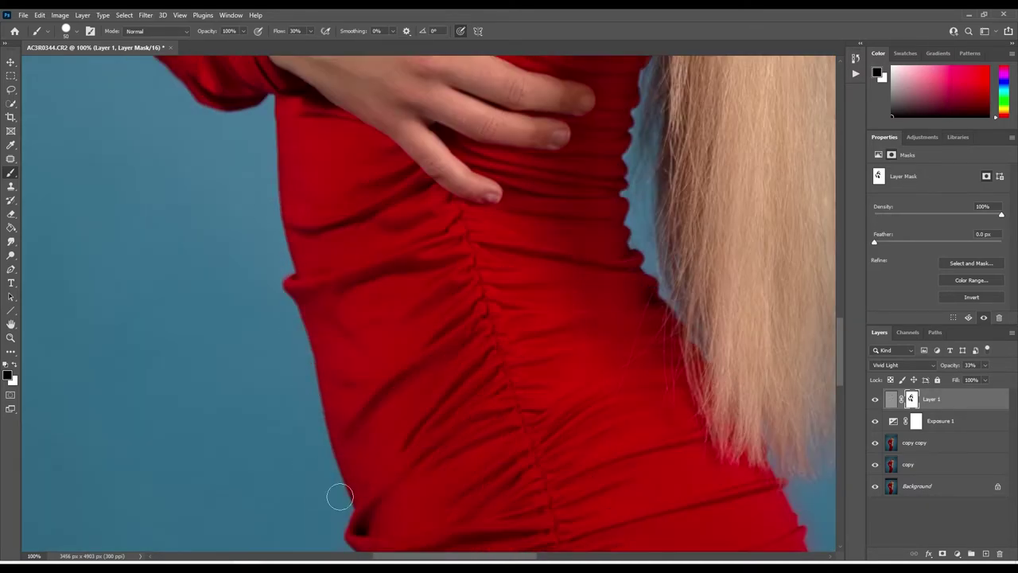
pyautogui.scroll(-2, 336, 492)
pyautogui.scroll(-2, 348, 482)
pyautogui.scroll(-3, 390, 294)
pyautogui.scroll(-3, 331, 484)
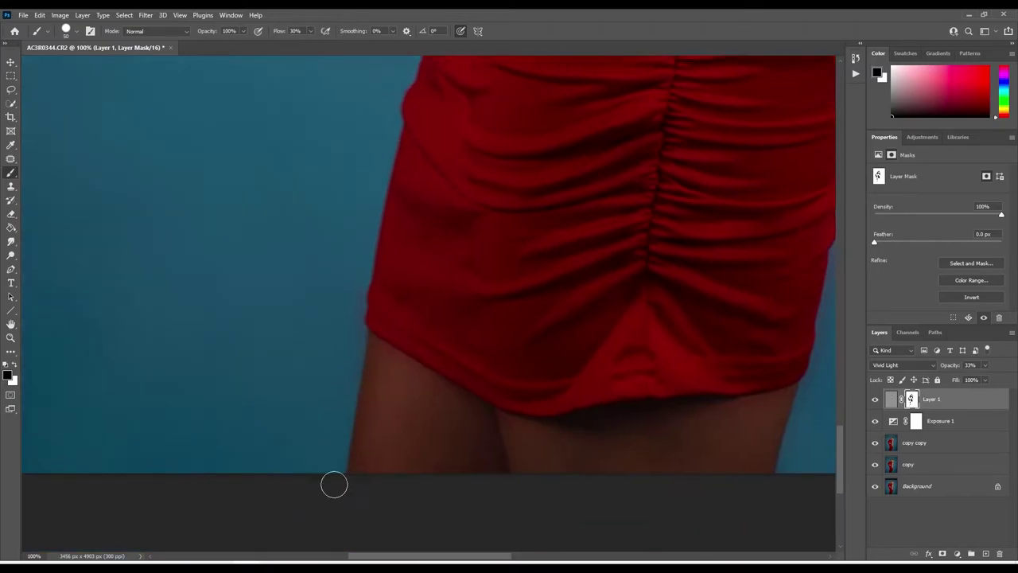
pyautogui.hscroll(3, 516, 365)
pyautogui.moveTo(516, 366); pyautogui.dragTo(451, 508)
pyautogui.scroll(3, 532, 316)
pyautogui.scroll(3, 532, 316)
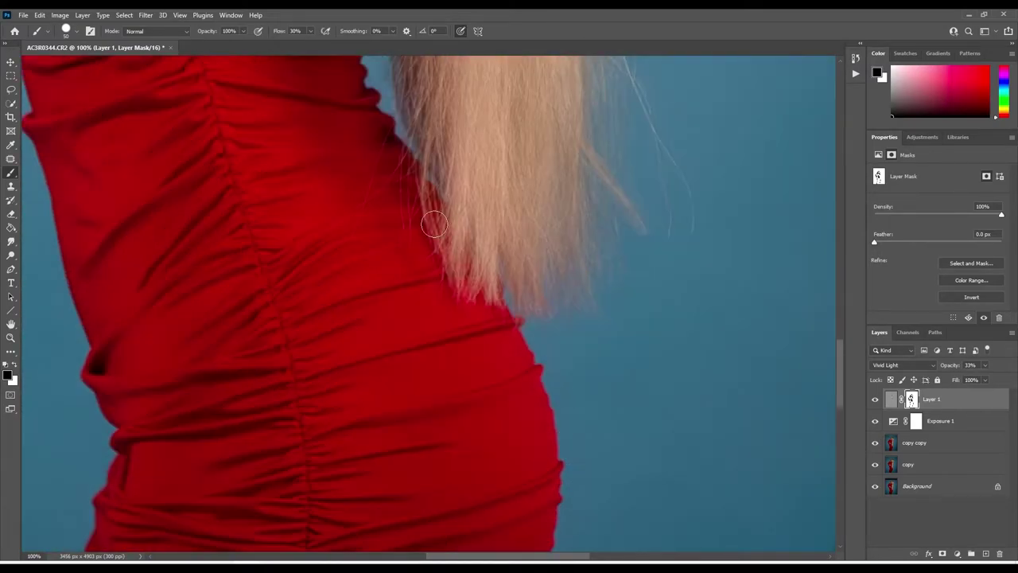
pyautogui.scroll(6, 450, 520)
pyautogui.scroll(1, 557, 94)
pyautogui.scroll(3, 558, 93)
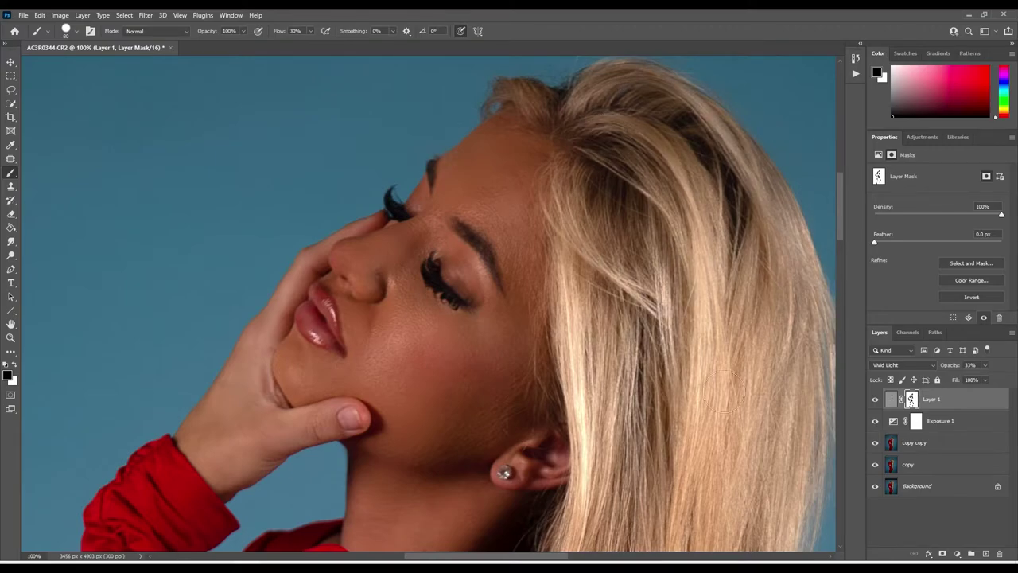
pyautogui.scroll(-3, 546, 84)
pyautogui.hscroll(1, 545, 85)
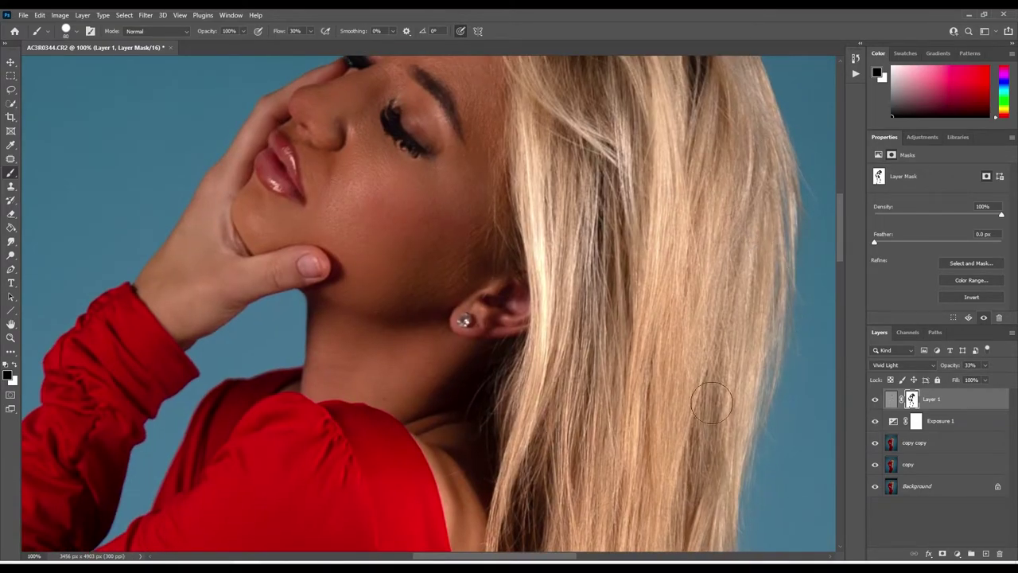
pyautogui.scroll(-4, 471, 507)
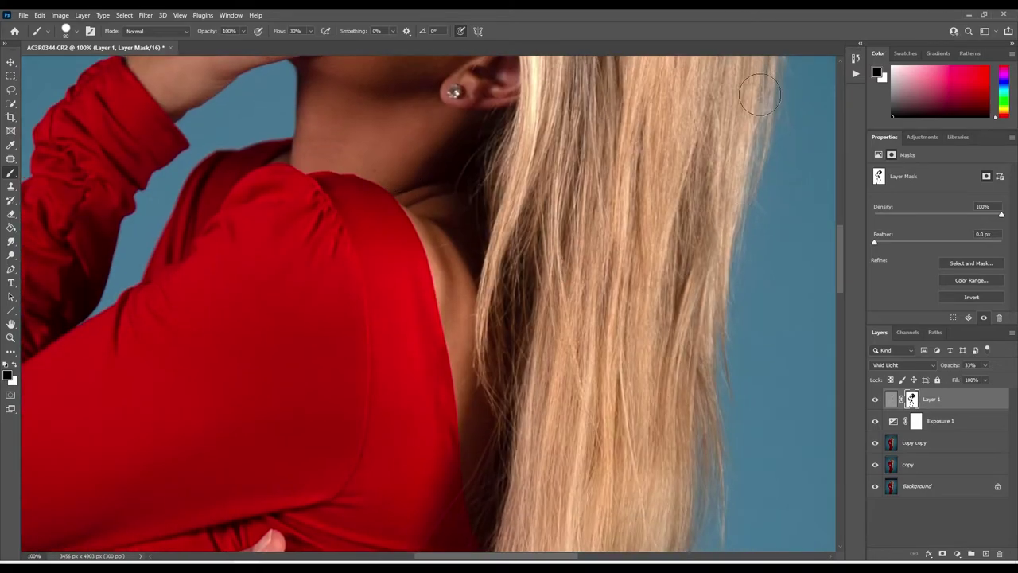
# Fit the photo on screen, enlarge the brush and invert Layer 1's mask
pyautogui.hotkey('ctrl', '0')
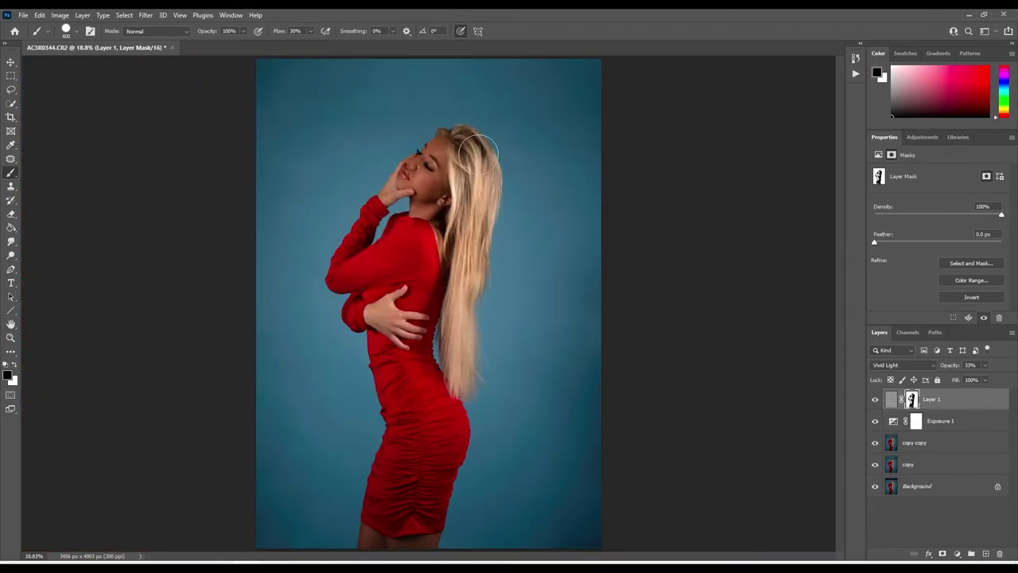
pyautogui.press(']')
pyautogui.press(']')
pyautogui.hotkey('ctrl', 'i')
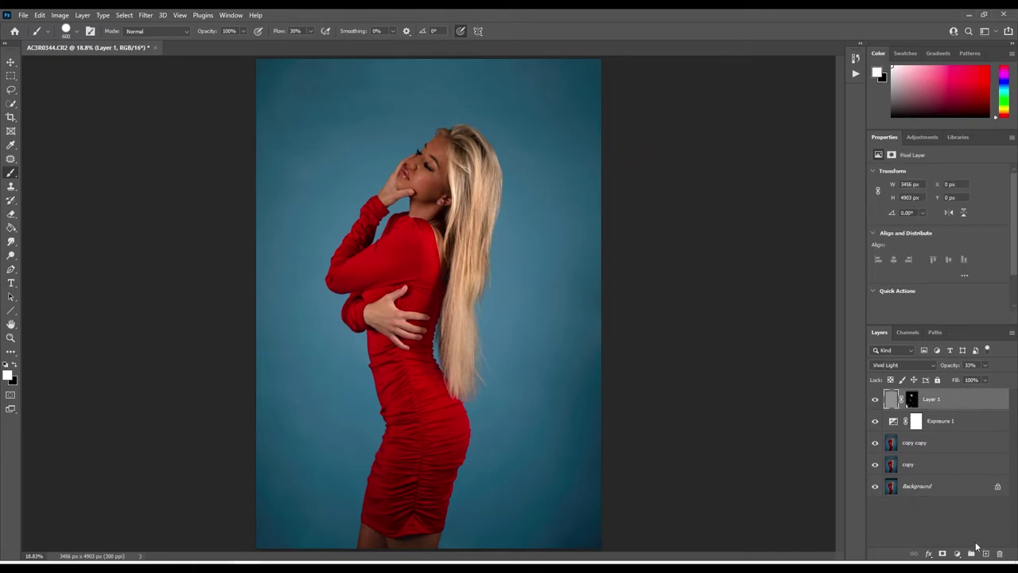
# Create a new layer named 'D&B' filled with 50% grey in Overlay mode
pyautogui.hotkey('ctrl', 'shift', 'alt', 'n')
pyautogui.doubleClick(913, 398)
pyautogui.press('Return')
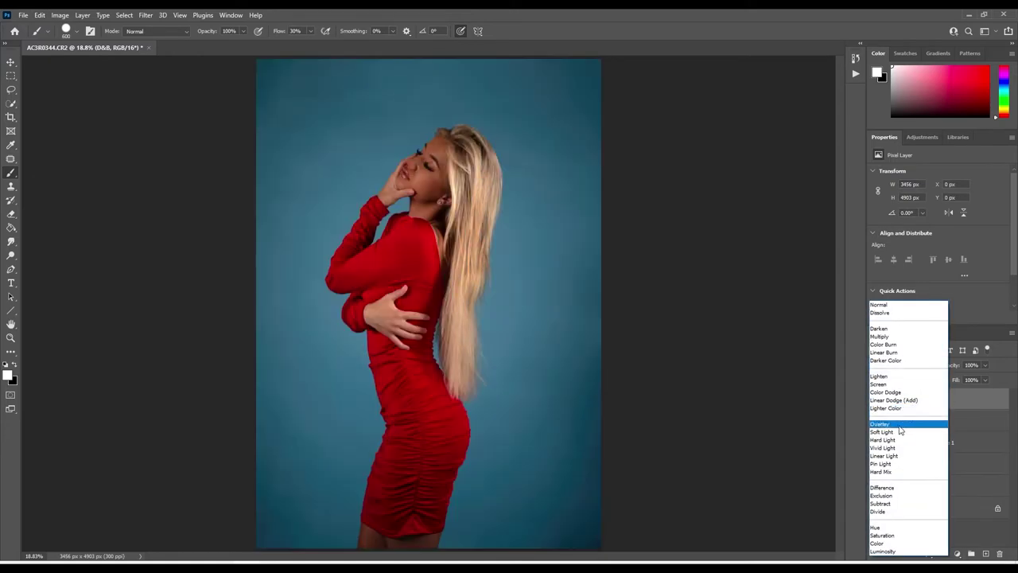
pyautogui.press('z')
# Dodge the upper body and face on the D&B layer to lighten highlights
pyautogui.click(451, 119)
pyautogui.press('o')
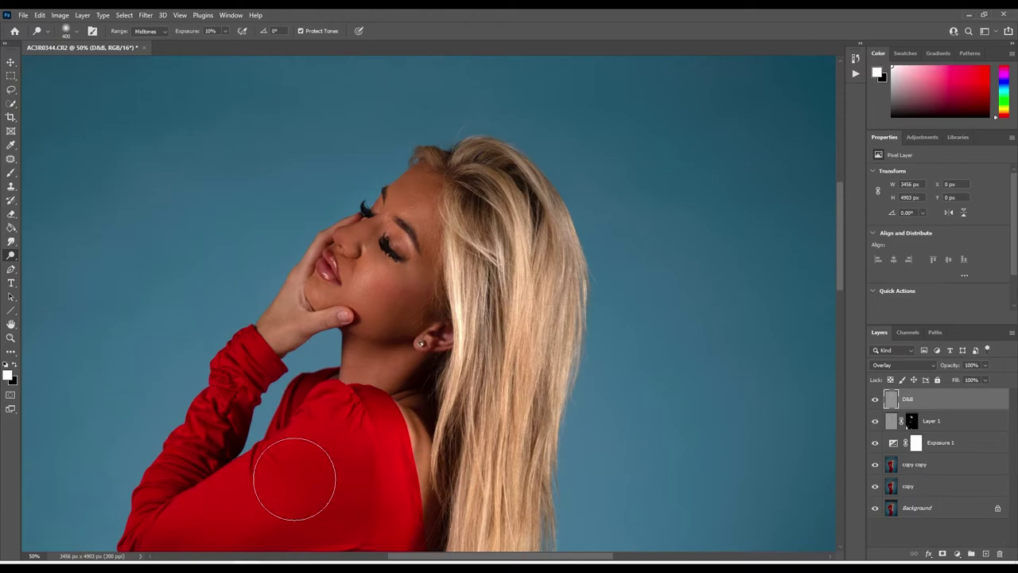
pyautogui.scroll(-5, 286, 461)
pyautogui.moveTo(488, 154); pyautogui.dragTo(517, 211)
pyautogui.scroll(-5, 518, 210)
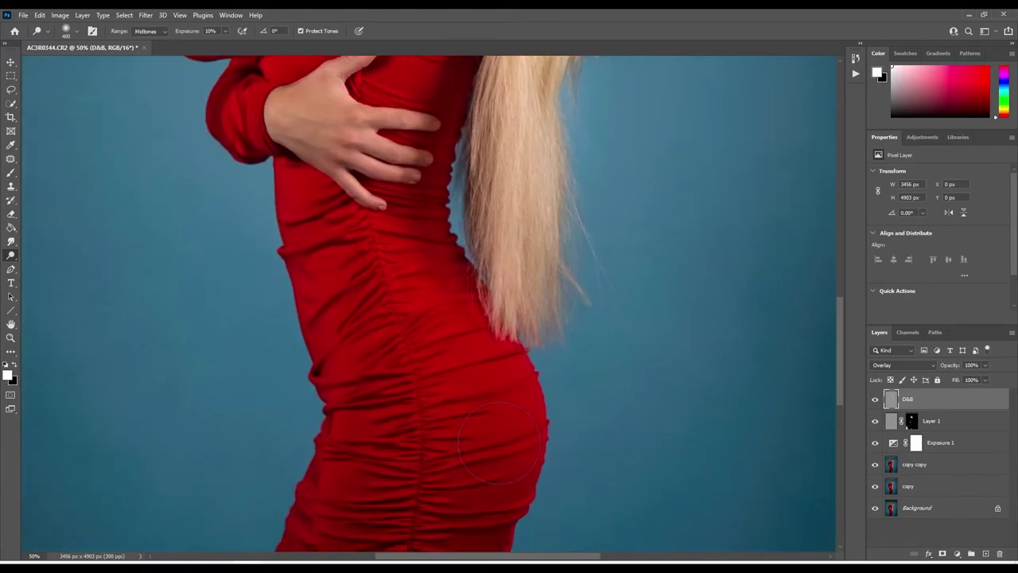
pyautogui.moveTo(244, 136); pyautogui.dragTo(210, 529)
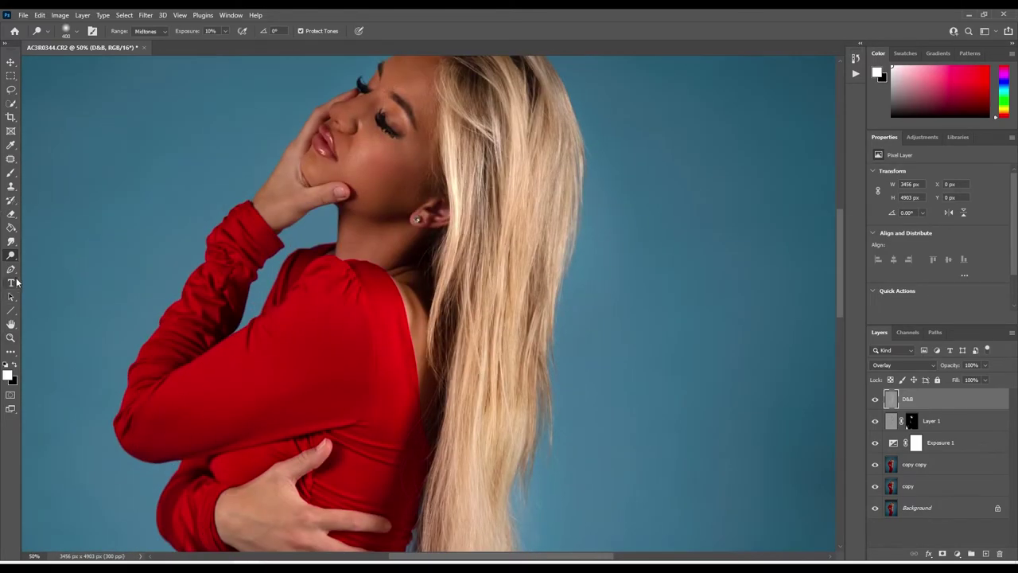
# Burn the shadow areas with a larger brush, then fit the whole photo on screen
pyautogui.hotkey('shift', 'o')
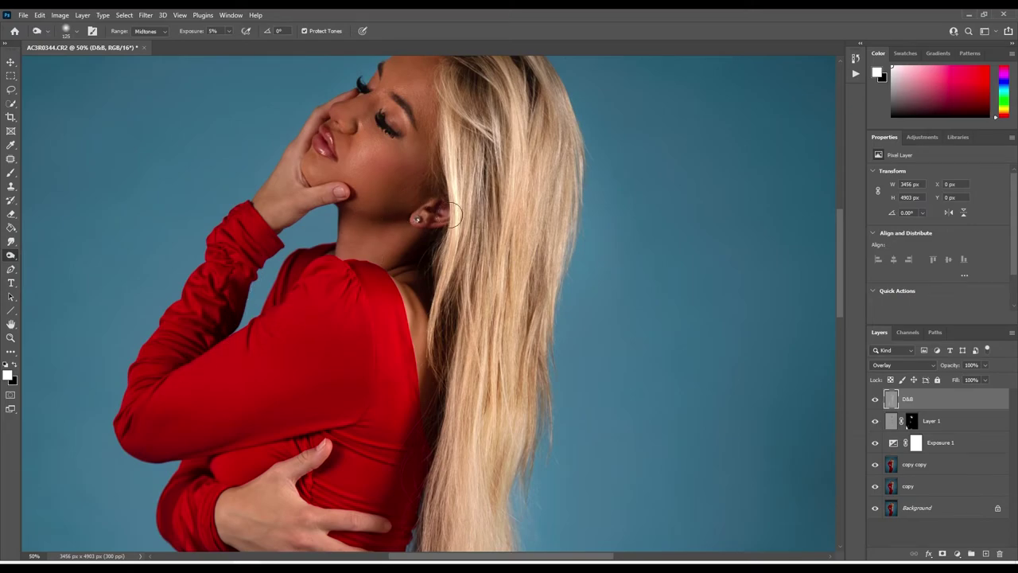
pyautogui.scroll(-5, 450, 223)
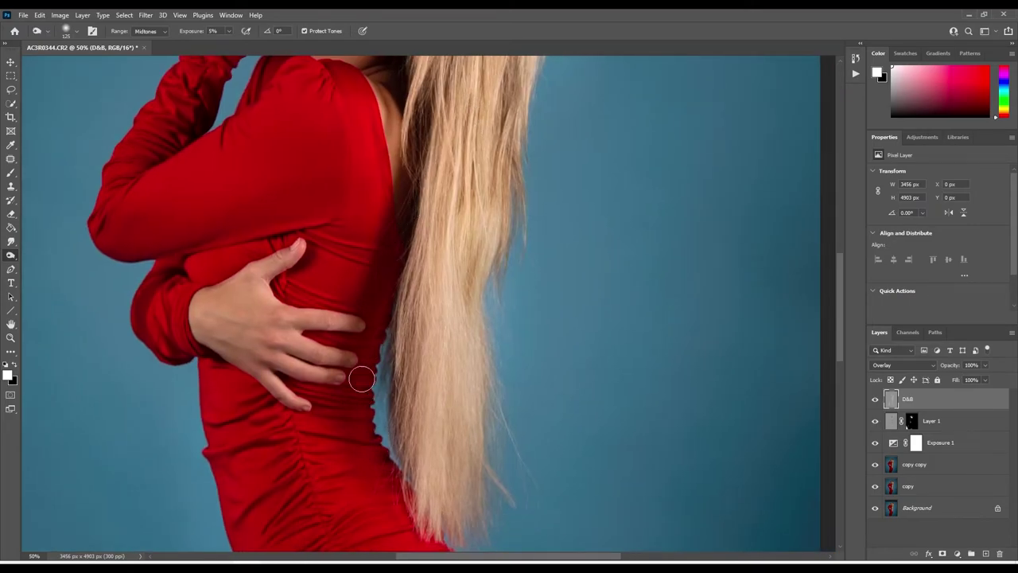
pyautogui.scroll(-3, 389, 410)
pyautogui.scroll(3, 415, 453)
pyautogui.scroll(1, 405, 366)
pyautogui.scroll(5, 395, 330)
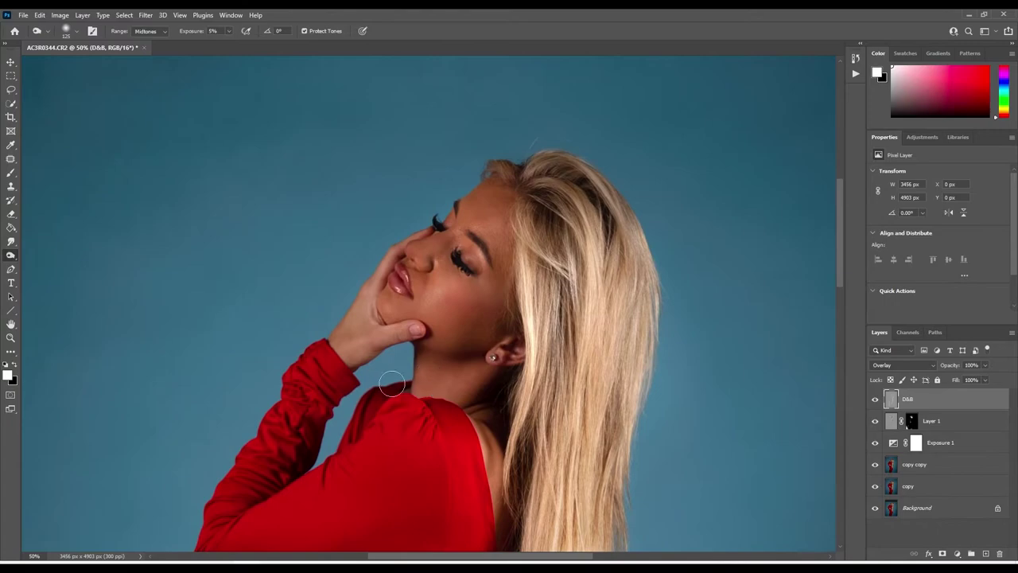
pyautogui.press(']')
pyautogui.press(']')
pyautogui.press(']')
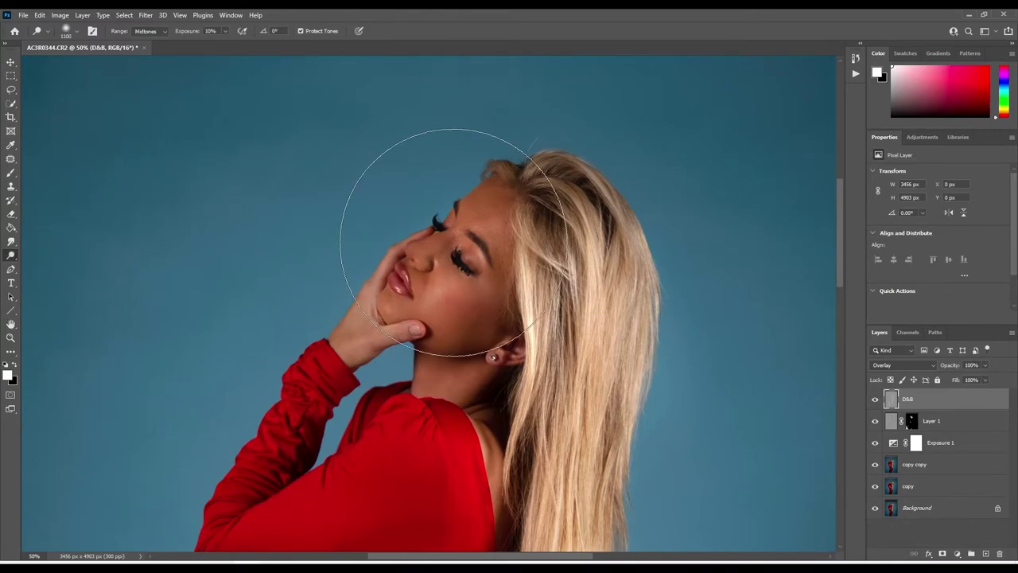
pyautogui.hotkey('ctrl', '0')
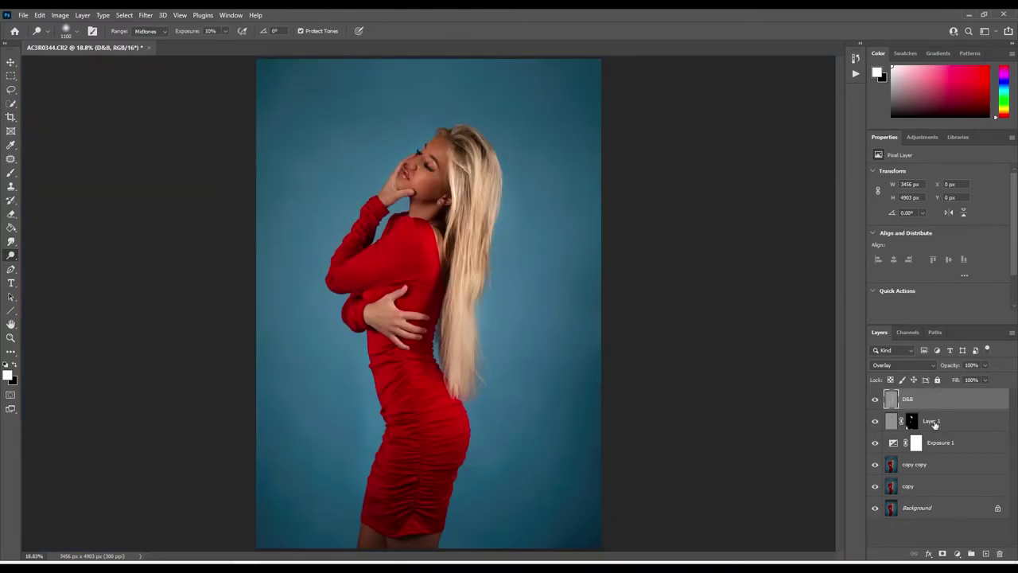
# Lower Layer 1's opacity to 13% and D&B's opacity to 65%
pyautogui.click(934, 424)
pyautogui.moveTo(984, 364); pyautogui.dragTo(978, 381)
pyautogui.click(935, 399)
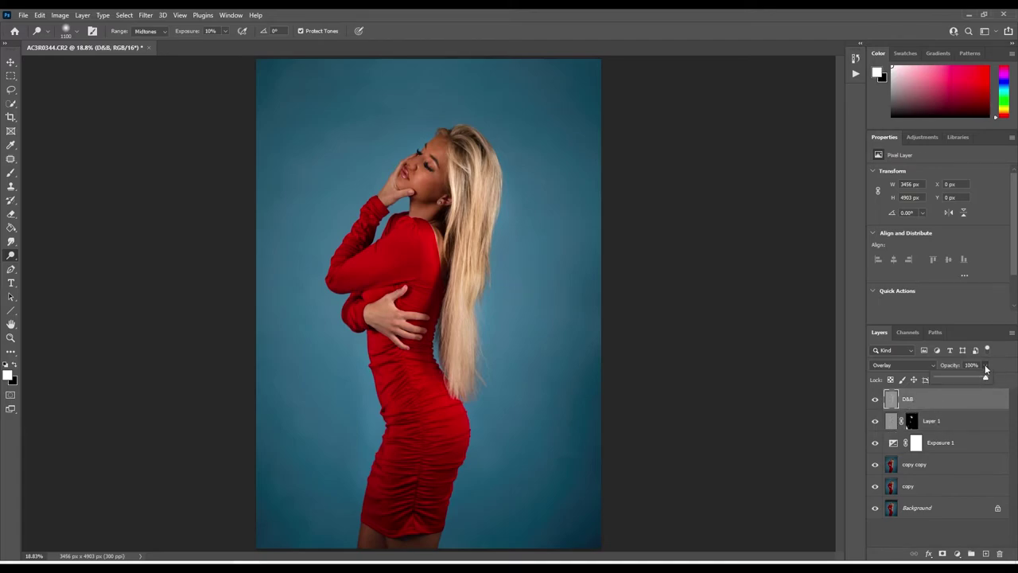
pyautogui.click(875, 399)
pyautogui.click(984, 364)
pyautogui.press('z')
pyautogui.click(402, 236)
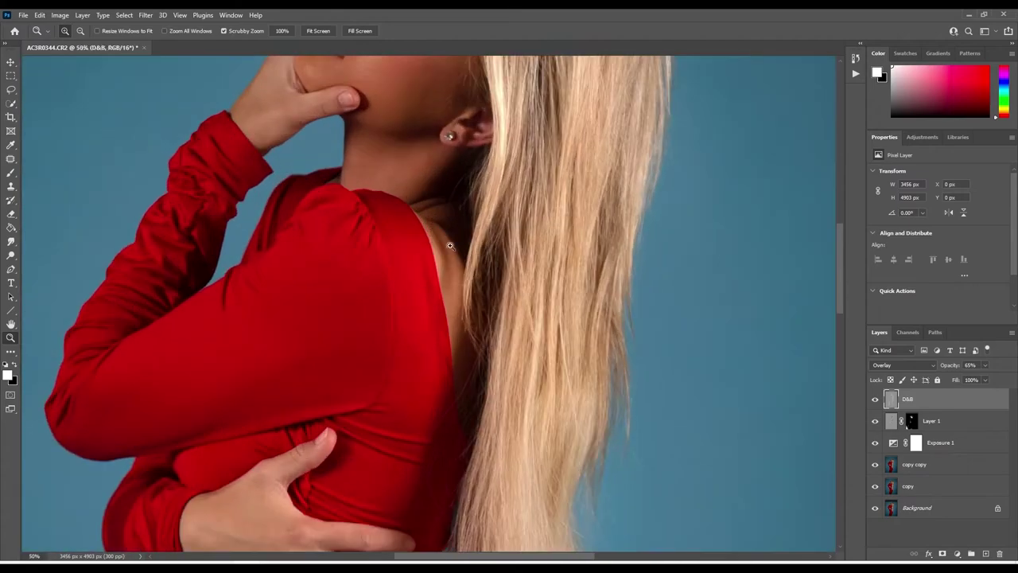
pyautogui.hotkey('ctrl', '0')
# Add a brightening Curves adjustment and stamp all visible layers into a new Layer 2
pyautogui.click(922, 137)
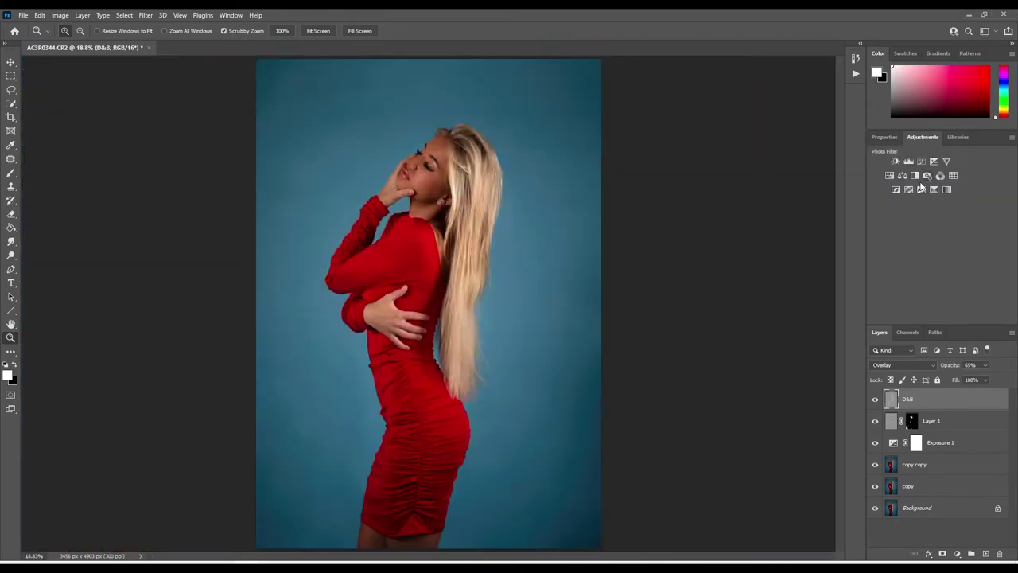
pyautogui.click(924, 166)
pyautogui.moveTo(971, 229); pyautogui.dragTo(920, 278)
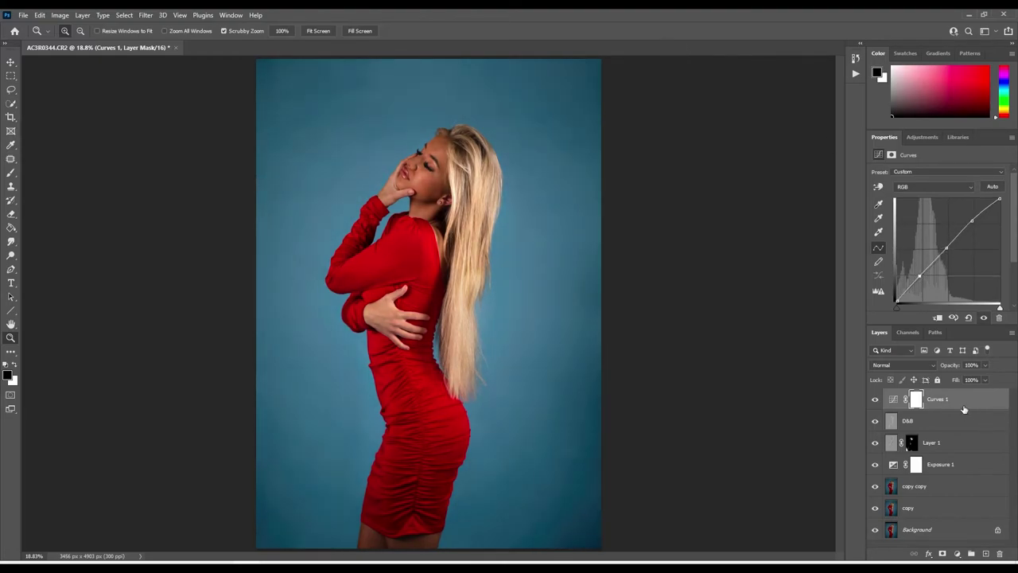
pyautogui.hotkey('ctrl', 'alt', 'shift', 'e')
# Apply a High Pass filter to Layer 2 and blend it in Overlay to sharpen
pyautogui.click(145, 15)
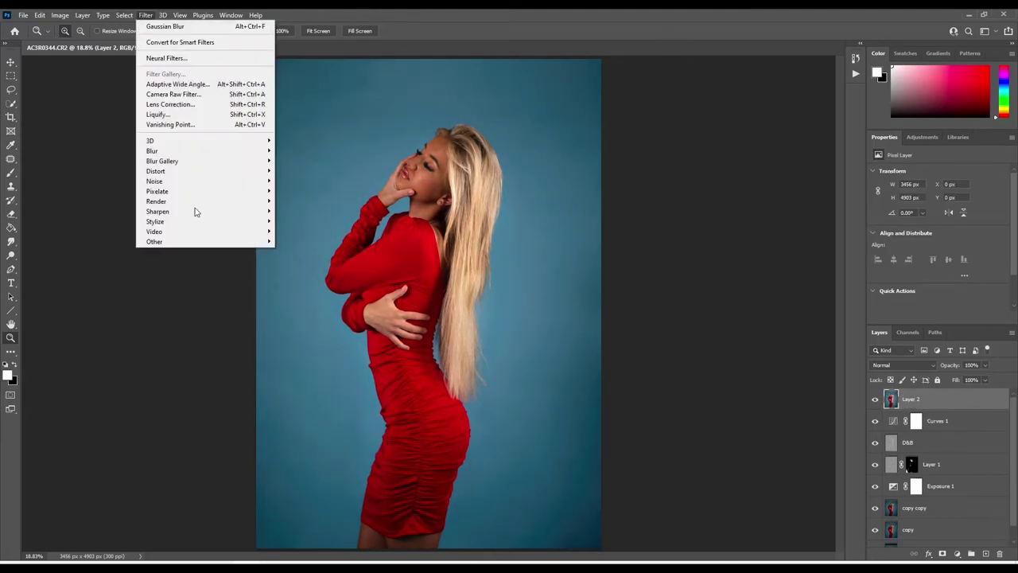
pyautogui.click(307, 249)
pyautogui.click(745, 165)
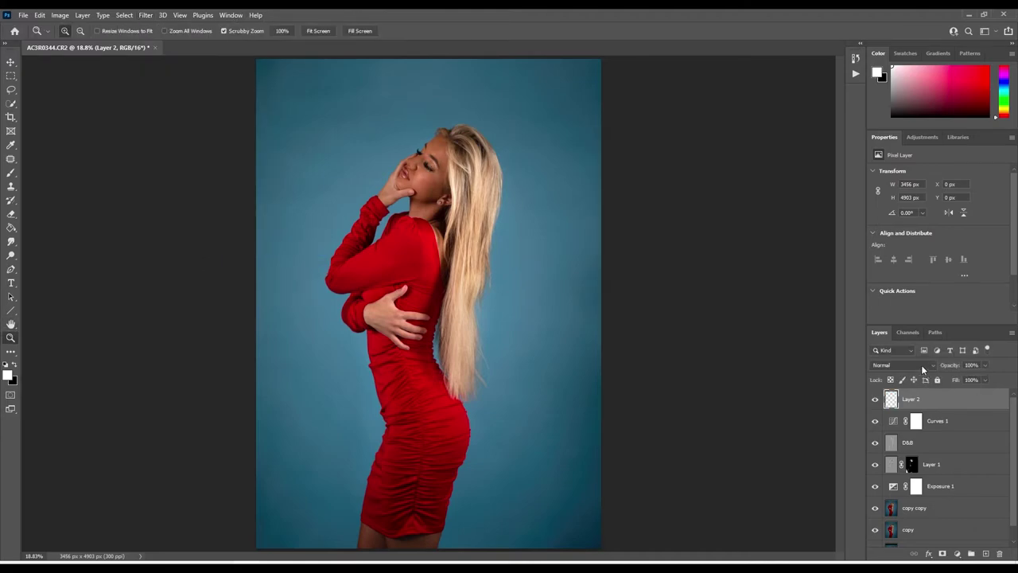
pyautogui.hotkey('shift', 'alt', 'o')
# Stamp a merged Layer 3 and select the model, excluding the lower hair beside the dress
pyautogui.hotkey('ctrl', 'alt', 'shift', 'e')
pyautogui.click(11, 103)
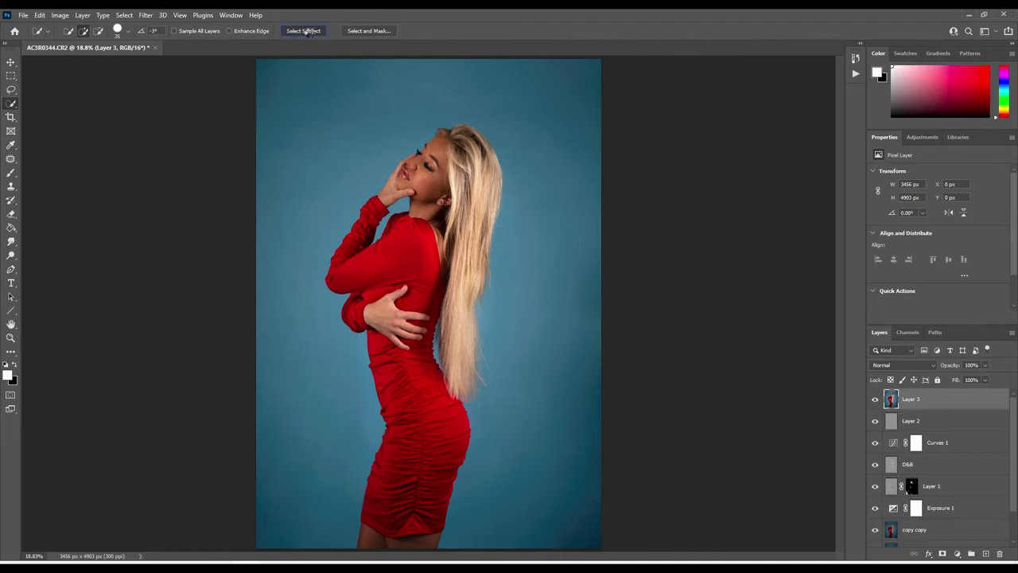
pyautogui.click(305, 31)
pyautogui.moveTo(442, 340); pyautogui.dragTo(439, 362)
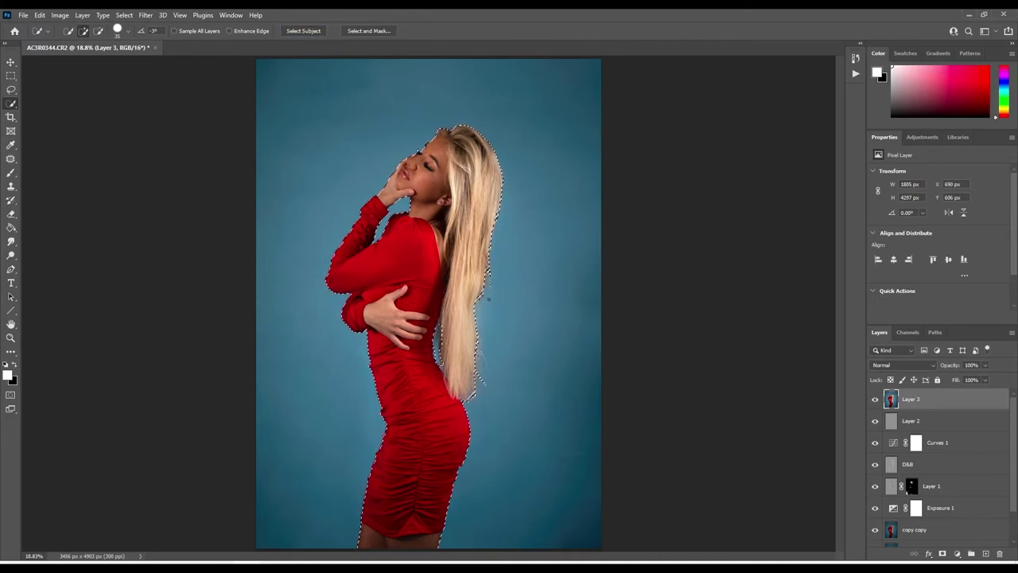
# Invert the selection to the backdrop, apply a 2 px Gaussian Blur, and deselect
pyautogui.click(124, 15)
pyautogui.click(147, 58)
pyautogui.click(145, 15)
pyautogui.click(310, 191)
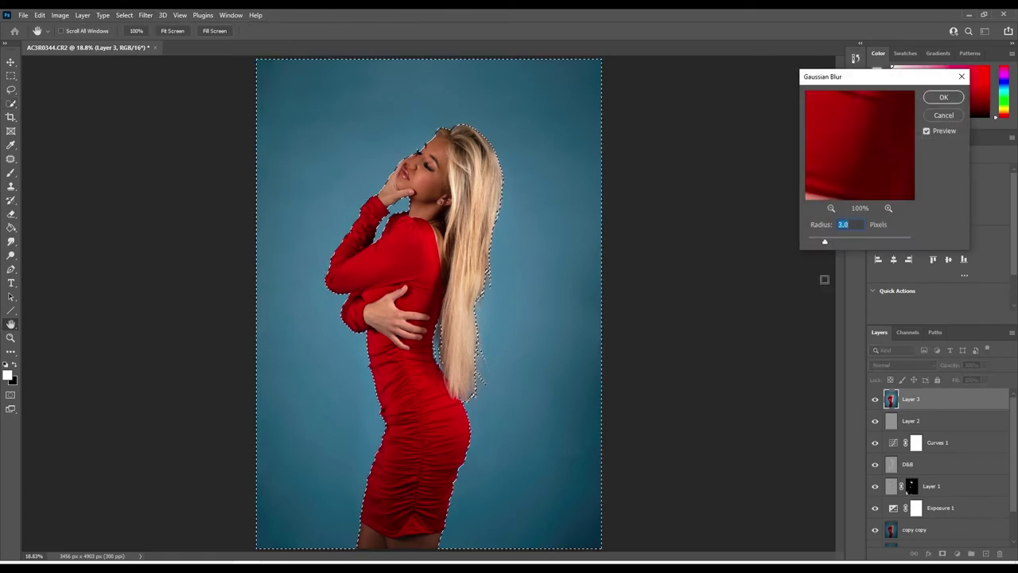
pyautogui.moveTo(843, 241); pyautogui.dragTo(819, 241)
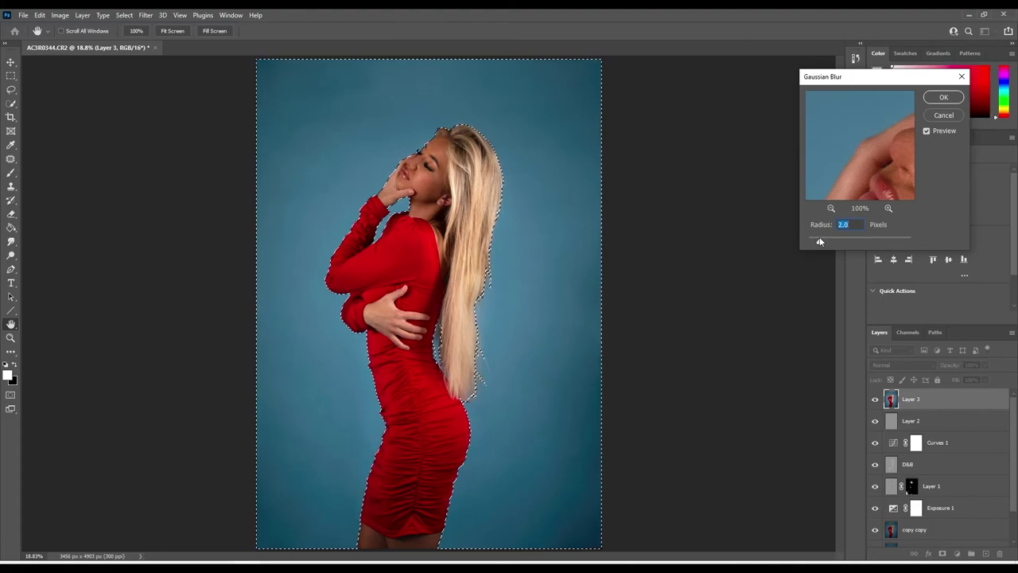
pyautogui.click(942, 99)
pyautogui.press('w')
pyautogui.hotkey('ctrl', 'd')
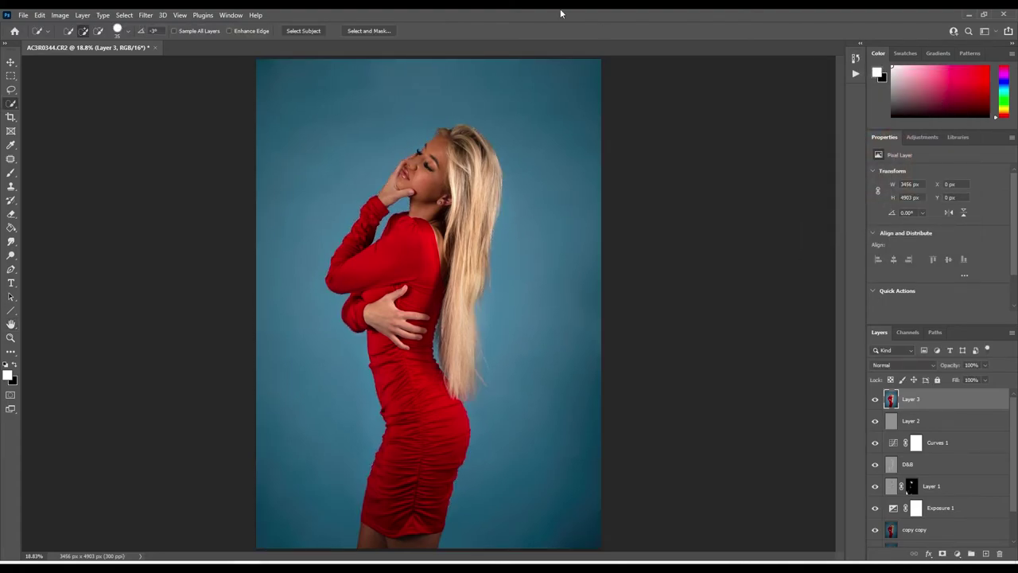
# Place the signature text near the bottom, add Hue/Saturation with Reds +2, then stamp
pyautogui.click(10, 282)
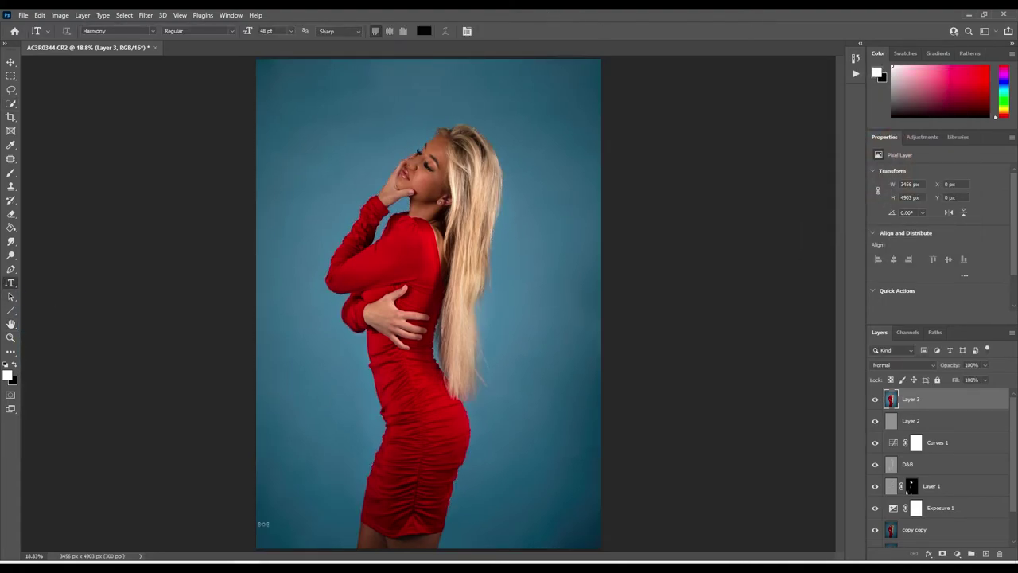
pyautogui.click(921, 137)
pyautogui.click(893, 180)
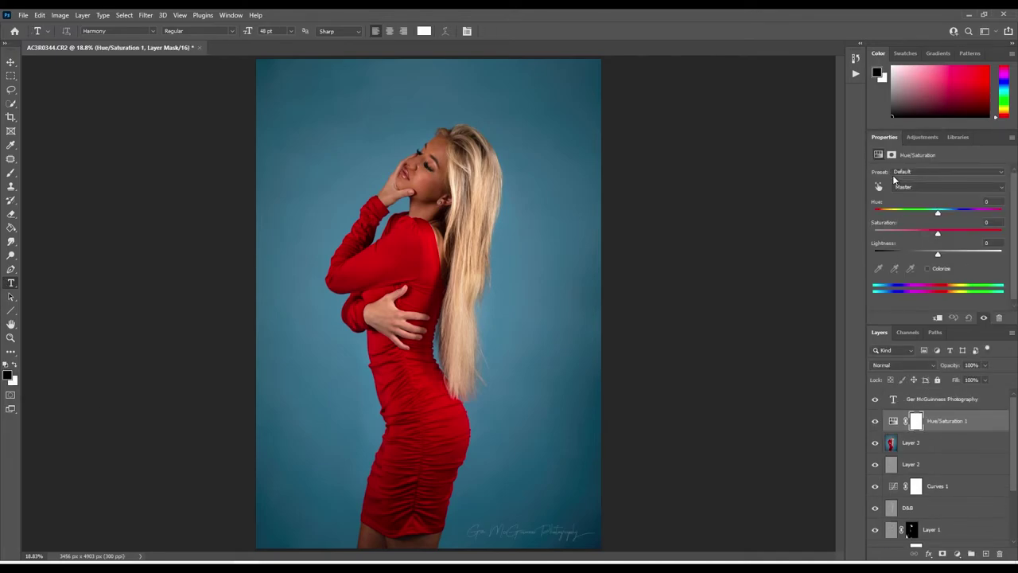
pyautogui.click(926, 187)
pyautogui.click(922, 203)
pyautogui.moveTo(937, 235); pyautogui.dragTo(939, 236)
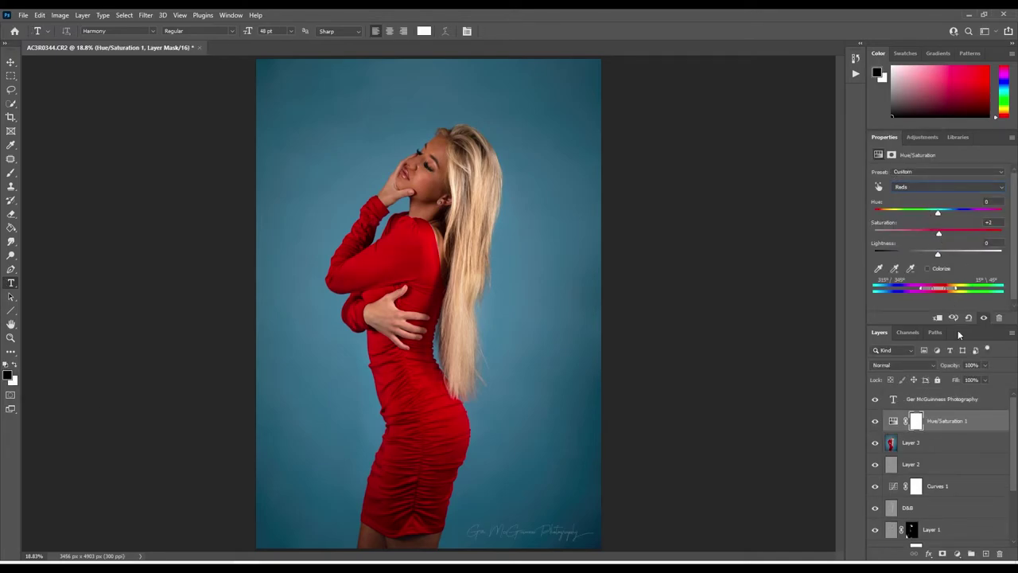
pyautogui.hotkey('ctrl', 'alt', 'shift', 'e')
# Open the Camera Raw filter on the photo and go to its Color Mixer
pyautogui.click(145, 14)
pyautogui.click(163, 91)
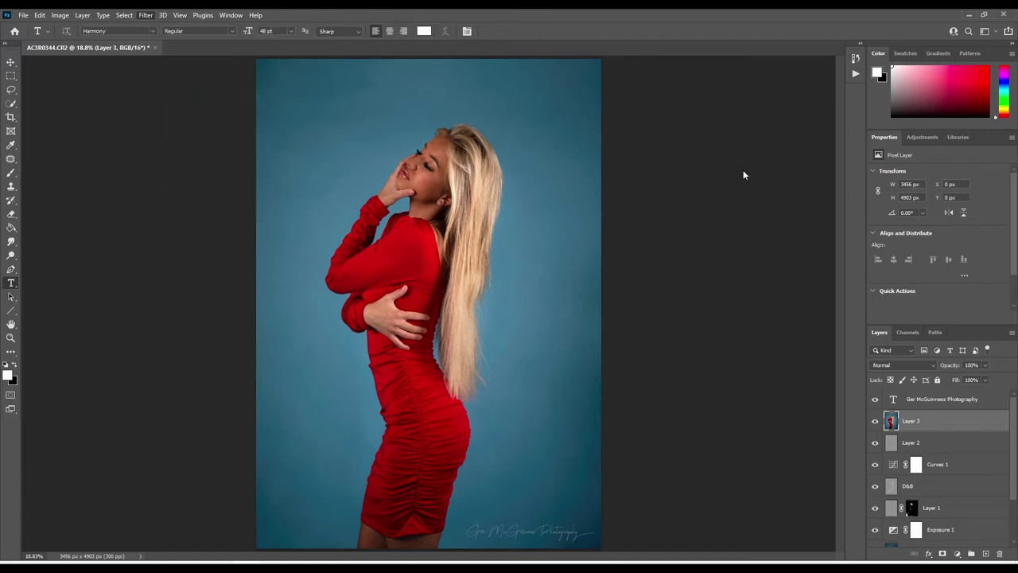
pyautogui.scroll(-5, 842, 318)
pyautogui.click(811, 406)
# Slightly brighten oranges and lower orange saturation in Camera Raw, then apply
pyautogui.moveTo(839, 312); pyautogui.dragTo(829, 314)
pyautogui.click(816, 268)
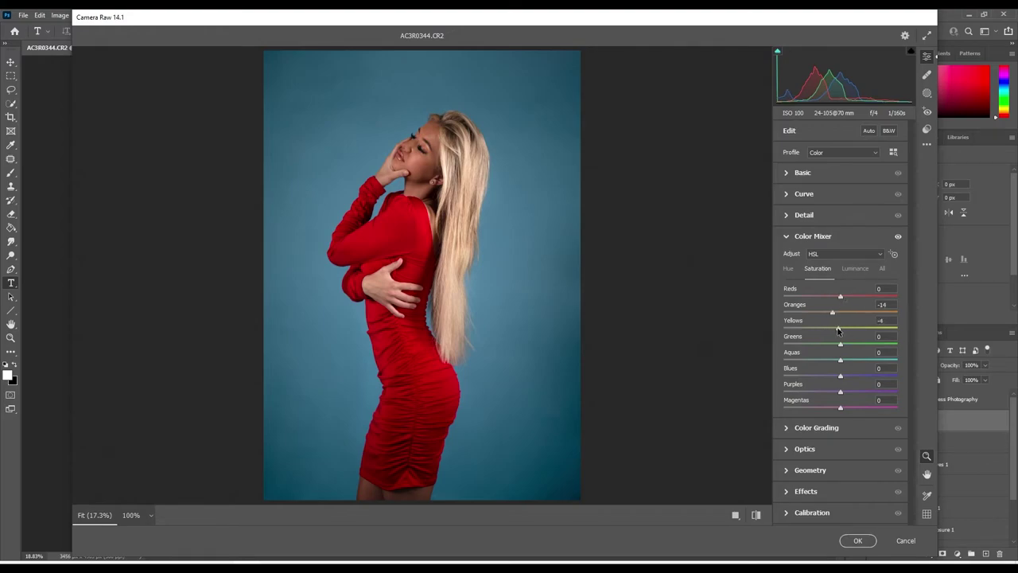
pyautogui.moveTo(832, 316); pyautogui.dragTo(826, 318)
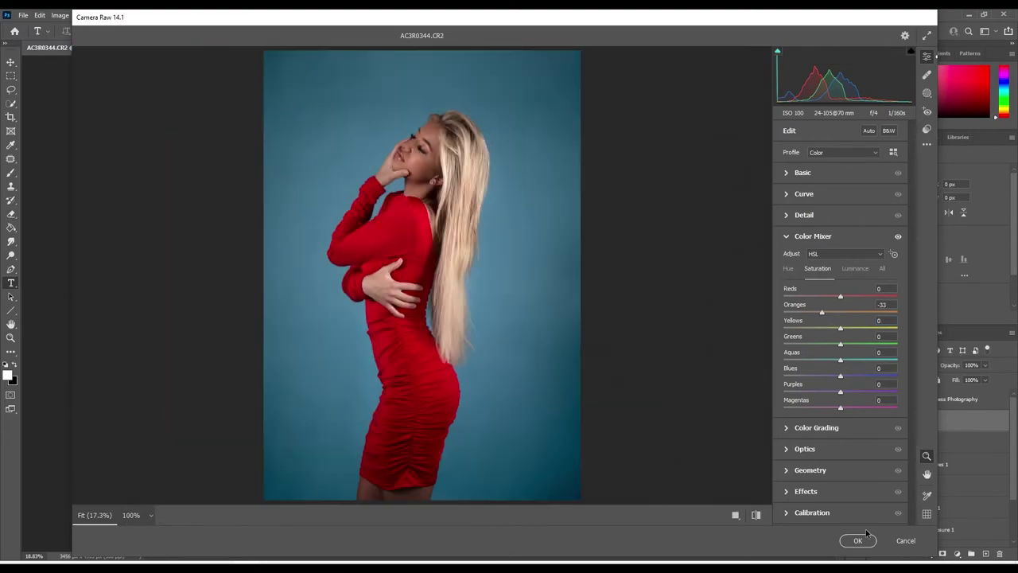
pyautogui.click(858, 540)
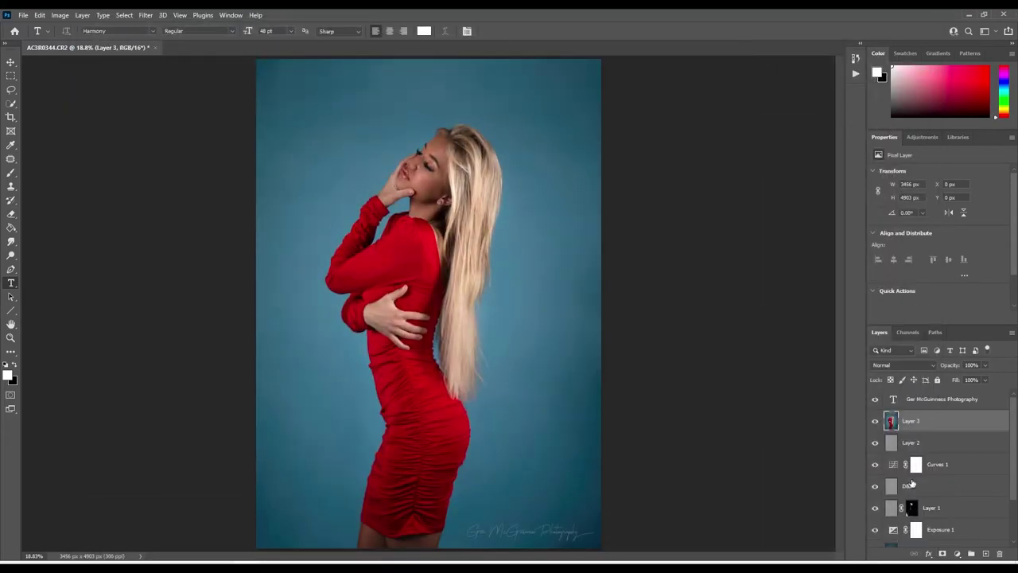
# Reopen Camera Raw, close it unchanged, and zoom in on the model's torso
pyautogui.click(145, 15)
pyautogui.click(186, 94)
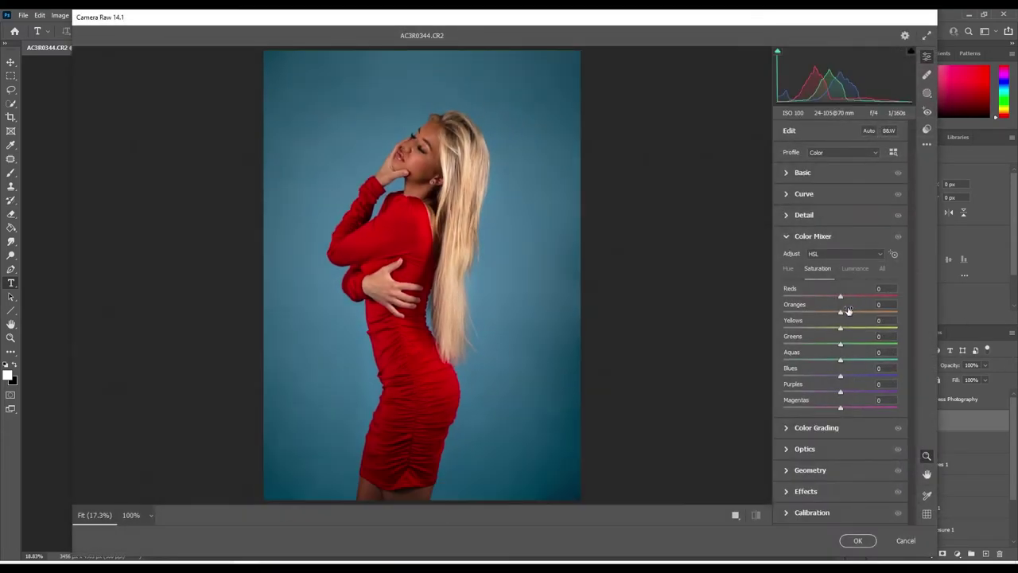
pyautogui.press('Return')
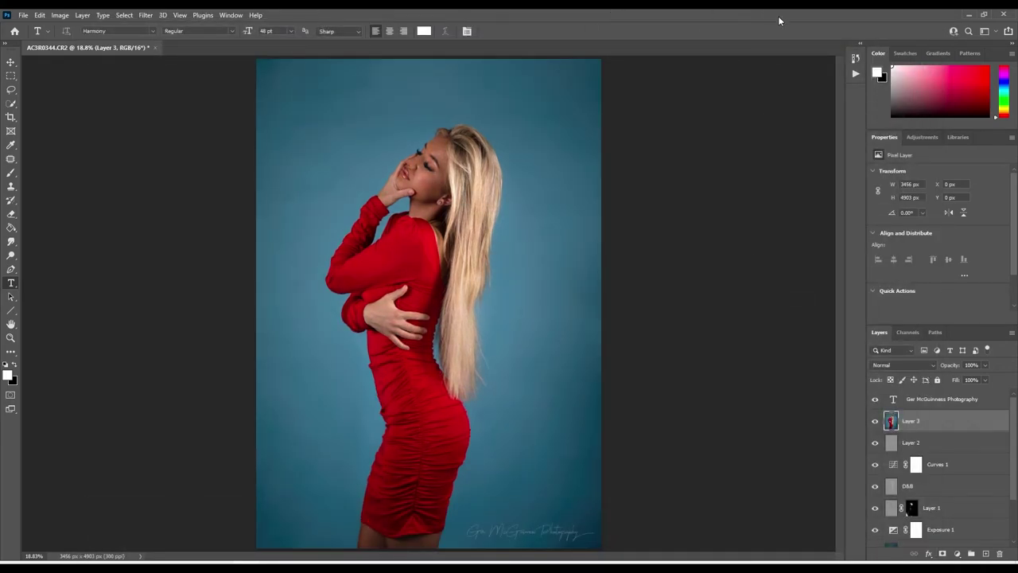
pyautogui.press('z')
pyautogui.hotkey('ctrl', '+')
pyautogui.hotkey('ctrl', '+')
pyautogui.hotkey('ctrl', '+')
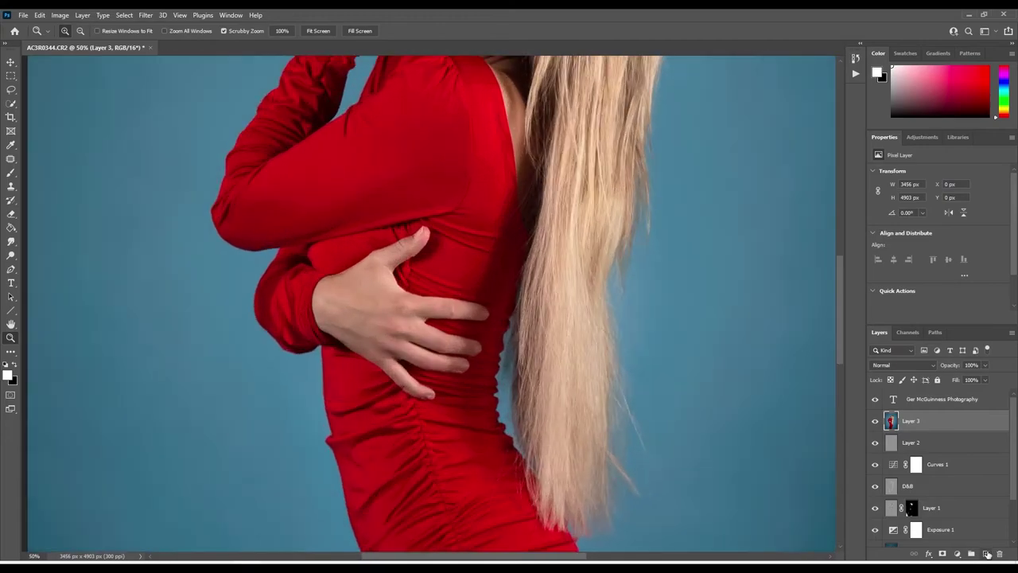
# Add a new empty layer and sample a skin tone from the face with the brush
pyautogui.hotkey('ctrl', 'shift', 'alt', 'n')
pyautogui.press('b')
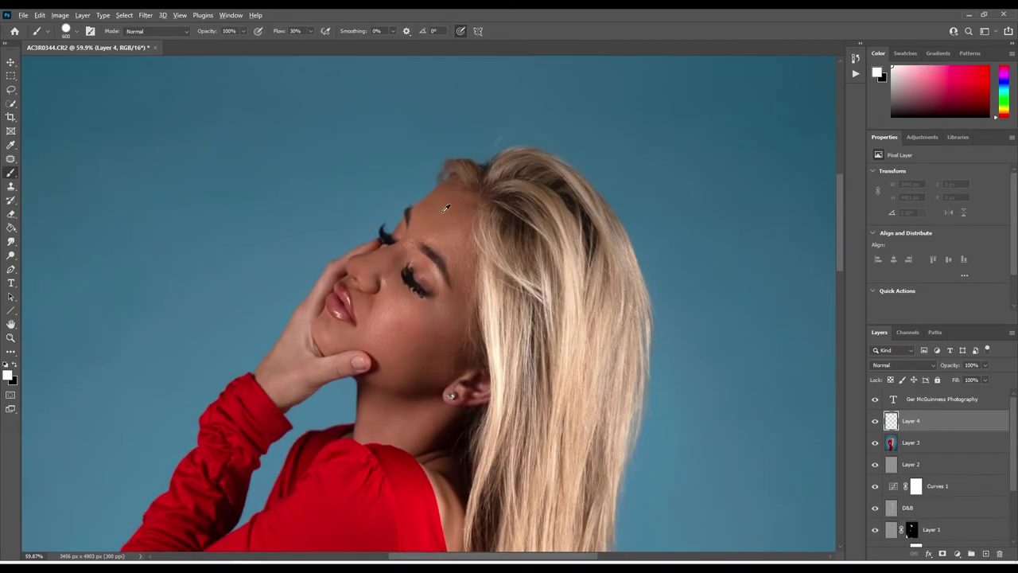
pyautogui.keyDown('alt'); pyautogui.click(443, 212); pyautogui.keyUp('alt')
pyautogui.scroll(-10, 380, 405)
pyautogui.moveTo(284, 432); pyautogui.dragTo(262, 373)
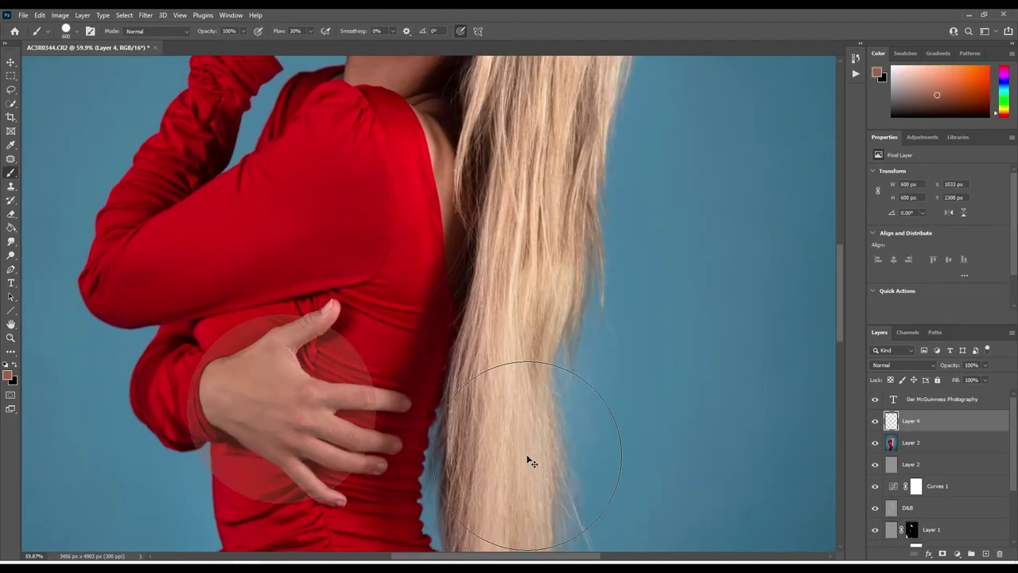
pyautogui.hotkey('ctrl', 'z')
# Paint skin tone over the hand and fingers at full flow, blending the layer in Soft Light
pyautogui.moveTo(310, 31); pyautogui.dragTo(350, 40)
pyautogui.press('[')
pyautogui.press('[')
pyautogui.press('[')
pyautogui.moveTo(329, 310)
pyautogui.mouseDown()
pyautogui.moveTo(238, 374)
pyautogui.moveTo(410, 406)
pyautogui.mouseUp()
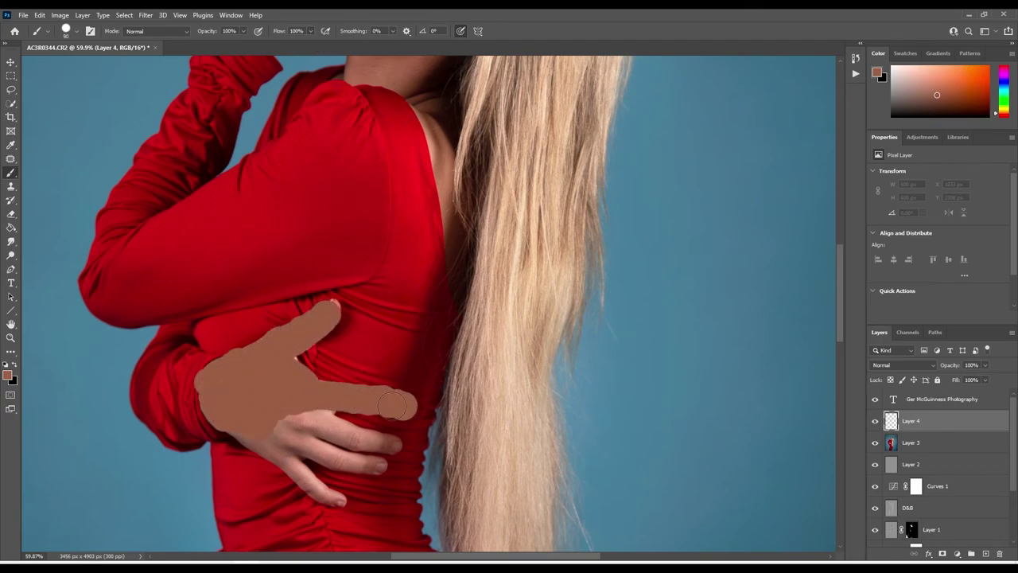
pyautogui.moveTo(328, 425); pyautogui.dragTo(330, 497)
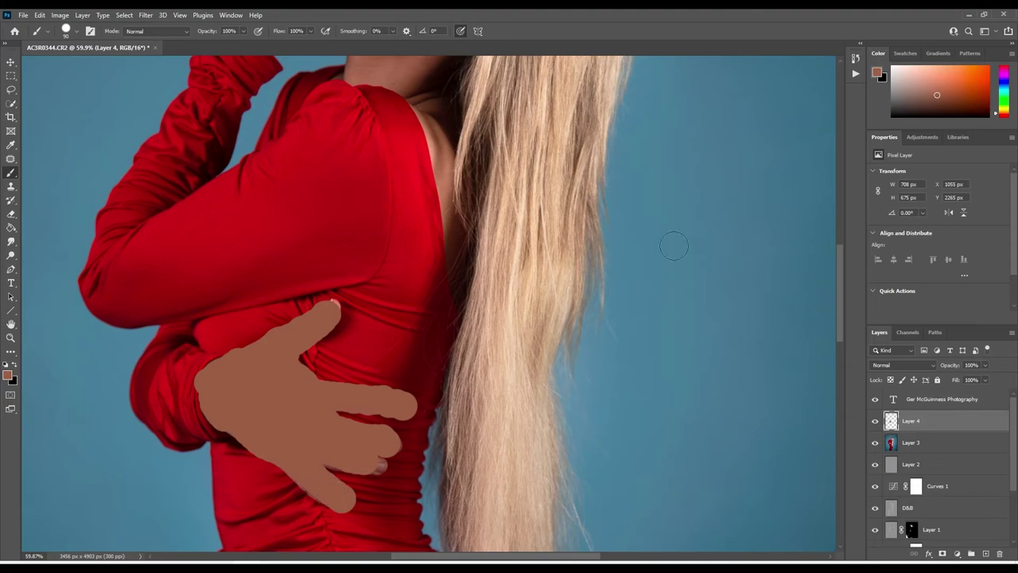
pyautogui.click(903, 365)
pyautogui.click(896, 434)
pyautogui.click(986, 366)
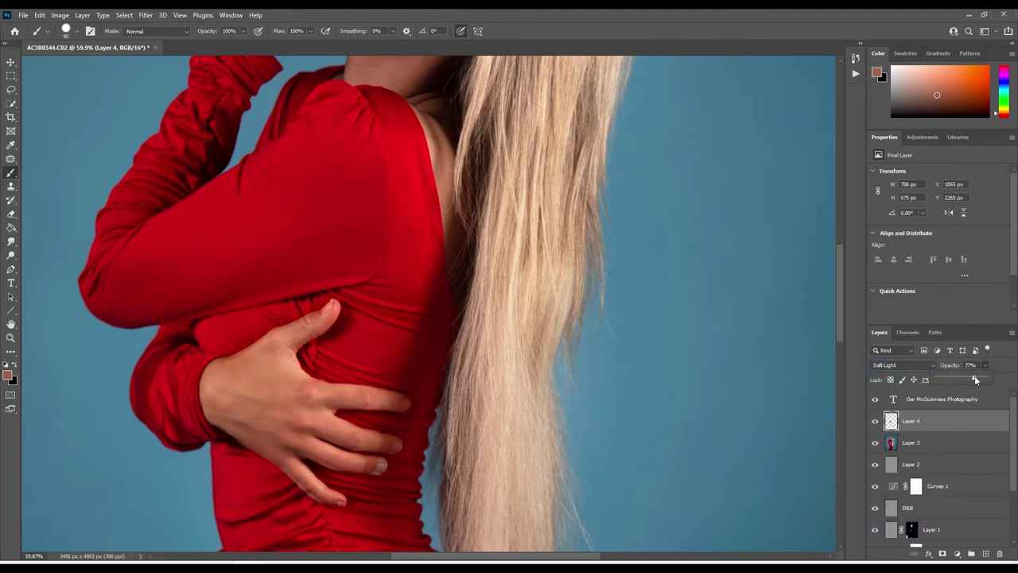
# Add a layer mask to Layer 4 and set up black paint to hide skin spill
pyautogui.click(942, 552)
pyautogui.press('d')
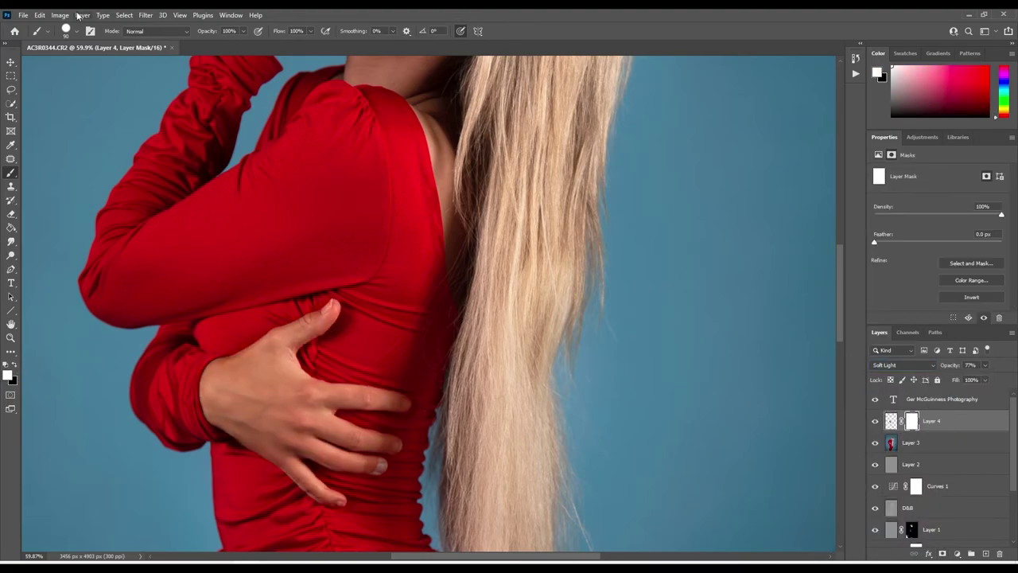
pyautogui.click(66, 31)
pyautogui.press('Return')
pyautogui.press('x')
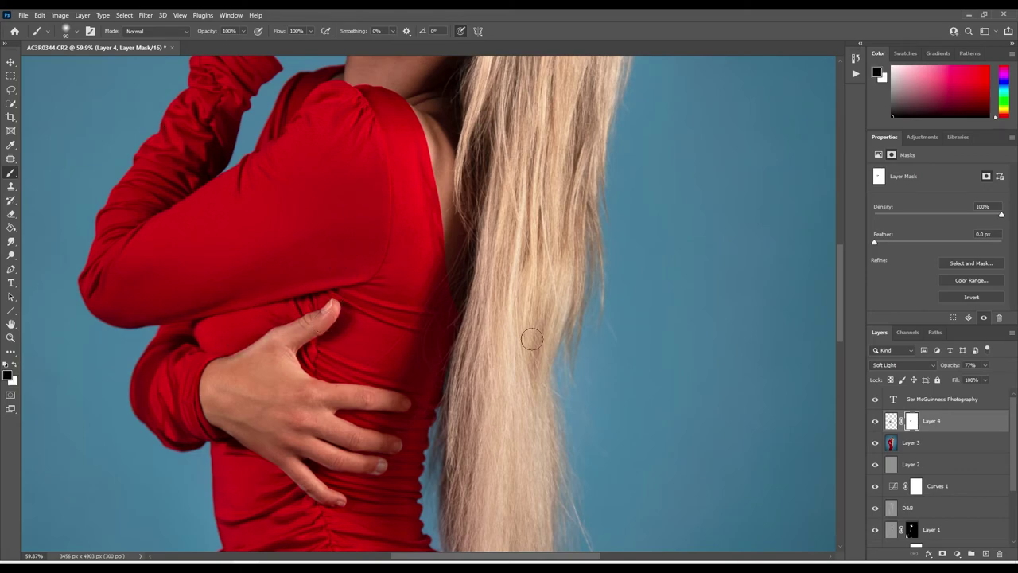
pyautogui.hotkey('ctrl', '2')
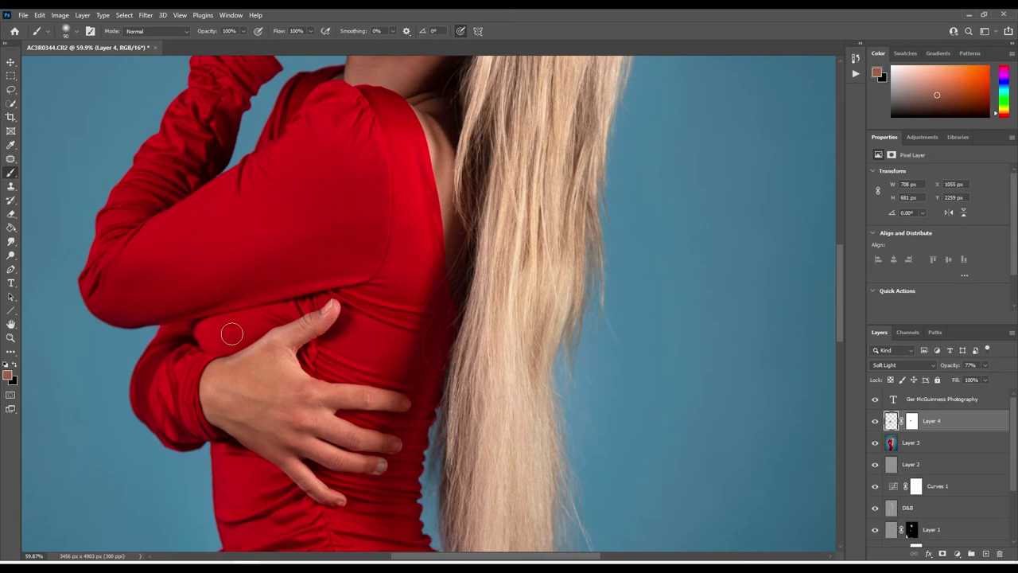
pyautogui.press('d')
pyautogui.hotkey('ctrl', '\\')
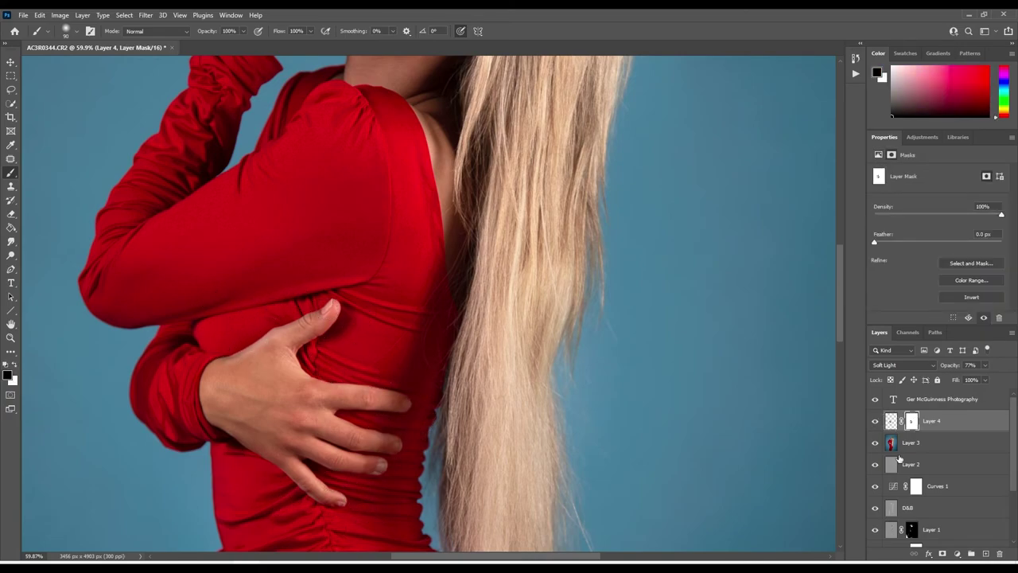
# Paint skin tone over the sleeve edge at the wrist with a 45 px brush
pyautogui.hotkey('alt', '[')
pyautogui.scroll(3, 368, 398)
pyautogui.scroll(3, 159, 238)
pyautogui.rightClick(48, 112)
pyautogui.press('Return')
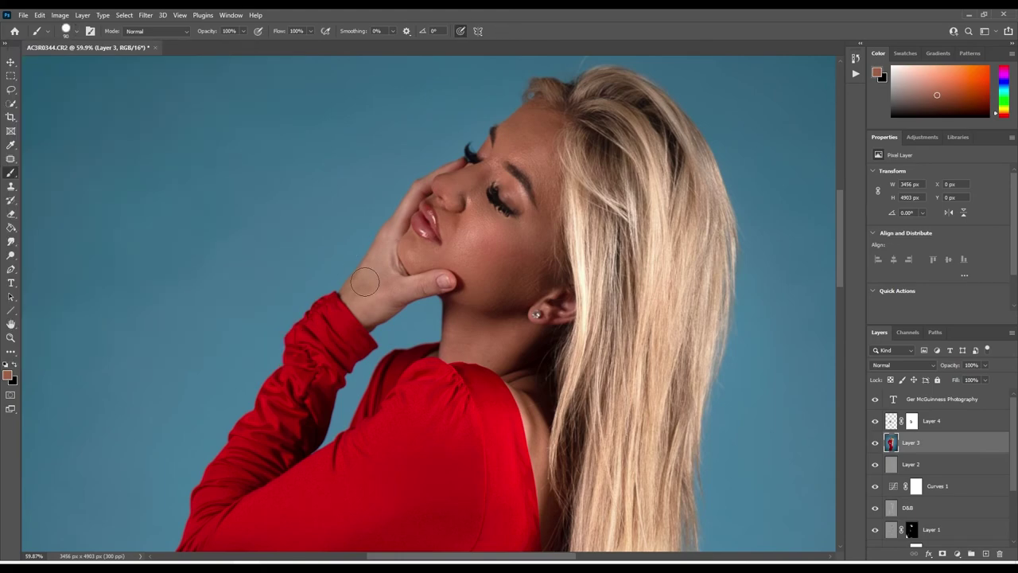
pyautogui.moveTo(350, 291)
pyautogui.mouseDown()
pyautogui.moveTo(377, 311)
pyautogui.moveTo(397, 191)
pyautogui.moveTo(389, 270)
pyautogui.moveTo(445, 280)
pyautogui.moveTo(414, 275)
pyautogui.mouseUp()
# Set the skin-tone layer's opacity to 41% and fit the whole image on screen
pyautogui.hotkey('alt', ']')
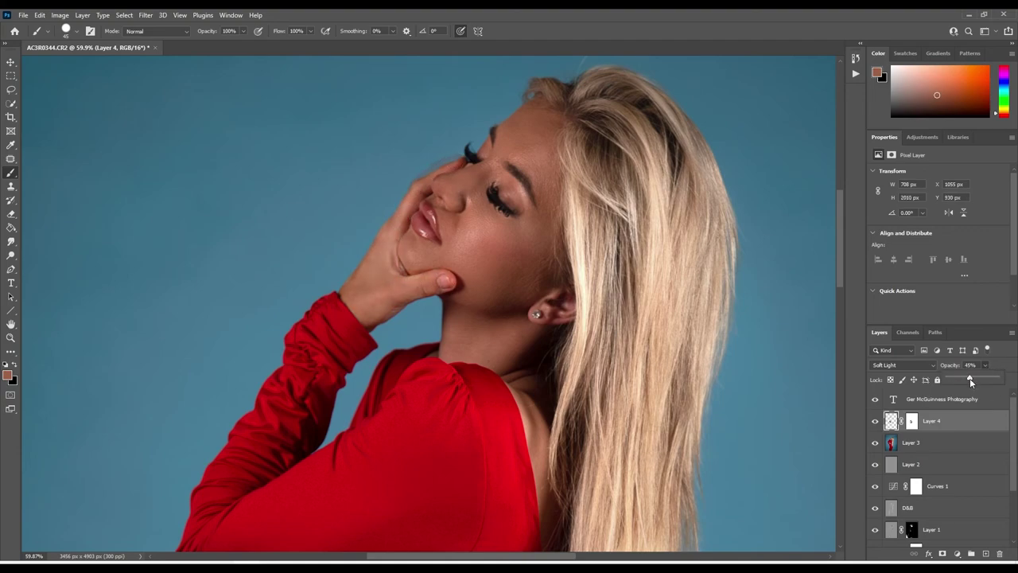
pyautogui.click(911, 420)
pyautogui.press('d')
pyautogui.press('x')
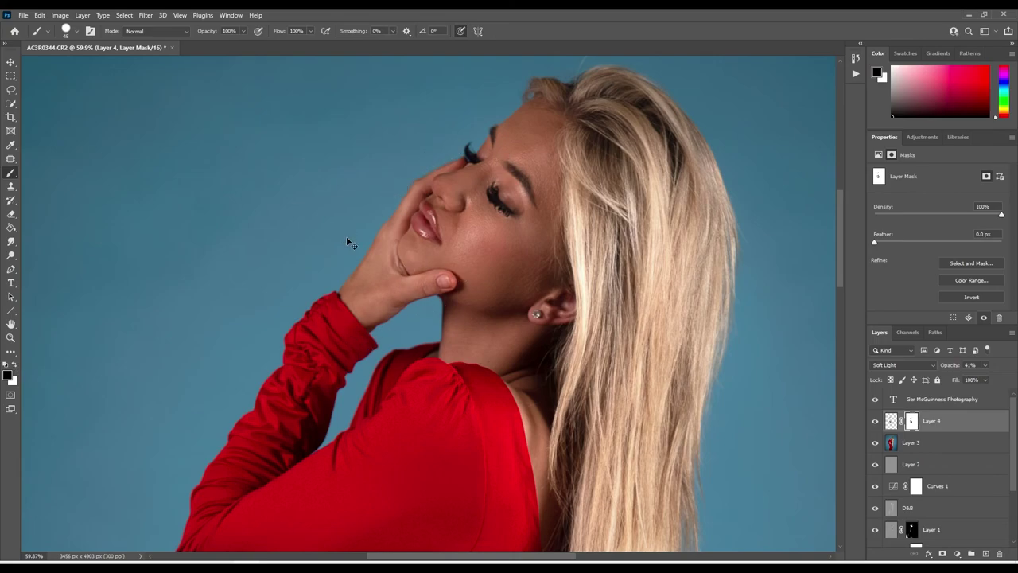
pyautogui.hotkey('ctrl', '0')
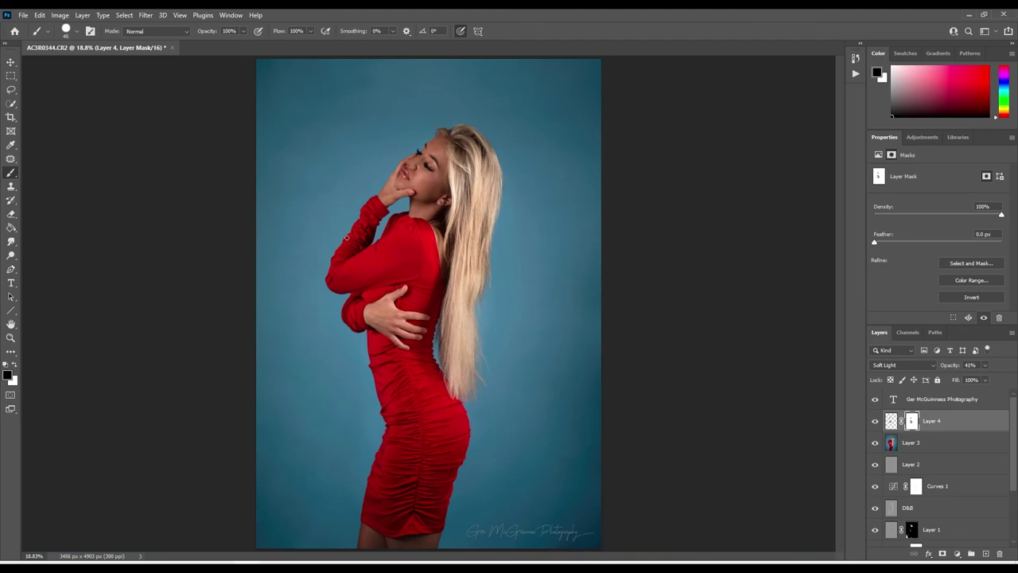
# Lower Layer 4 opacity to about 33%, checking the face zoomed in
pyautogui.click(985, 365)
pyautogui.press('z')
pyautogui.click(802, 232)
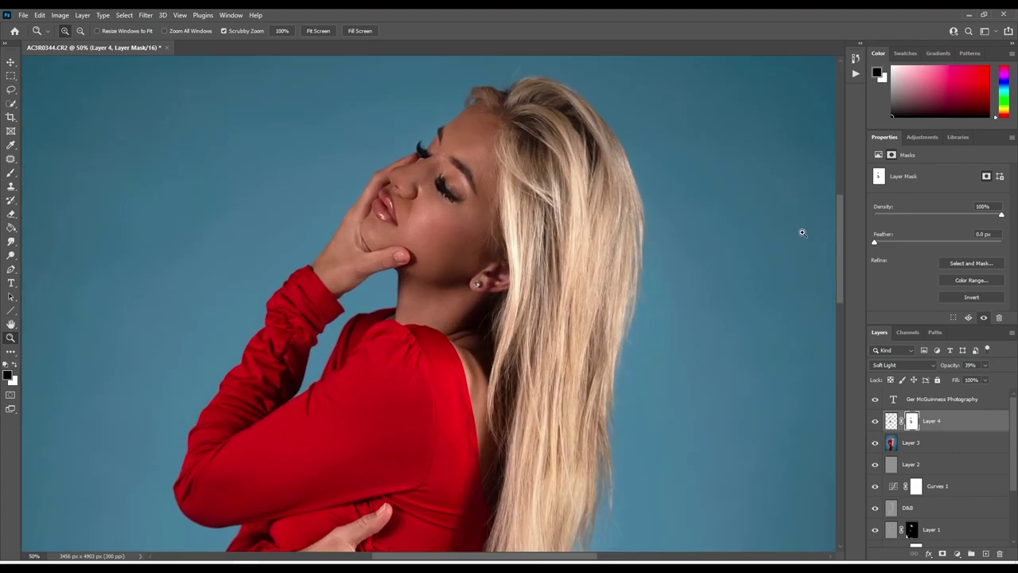
pyautogui.hotkey('ctrl', '0')
pyautogui.moveTo(984, 365); pyautogui.dragTo(975, 380)
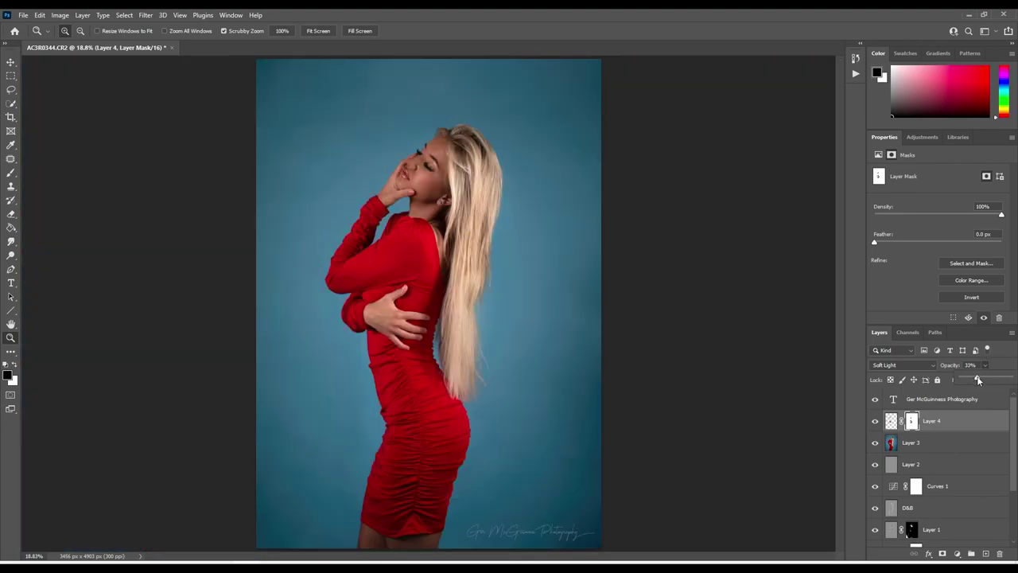
# Add a Hue/Saturation layer boosting saturation +6, then select Layer 3 for dodging
pyautogui.click(921, 137)
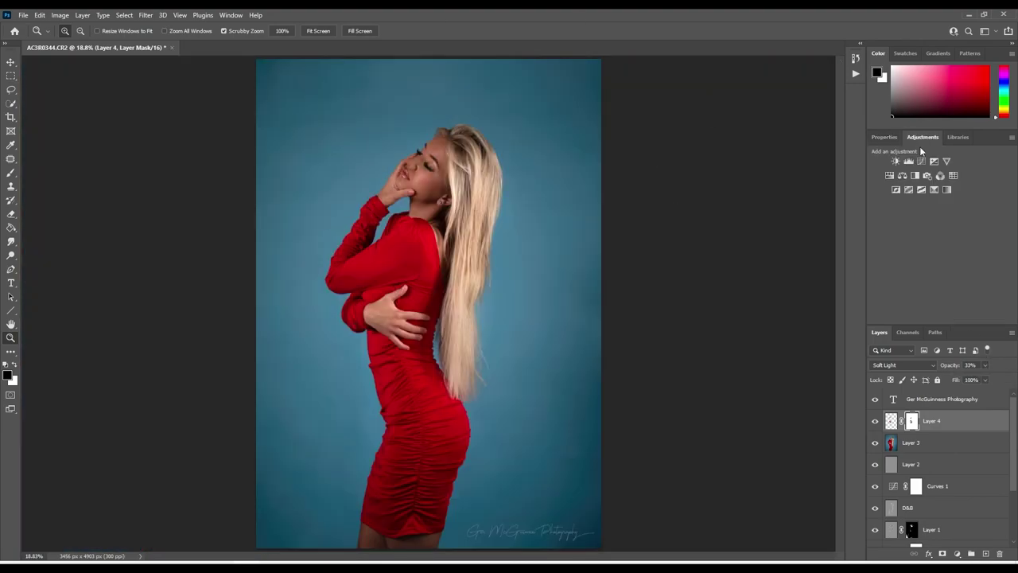
pyautogui.click(891, 183)
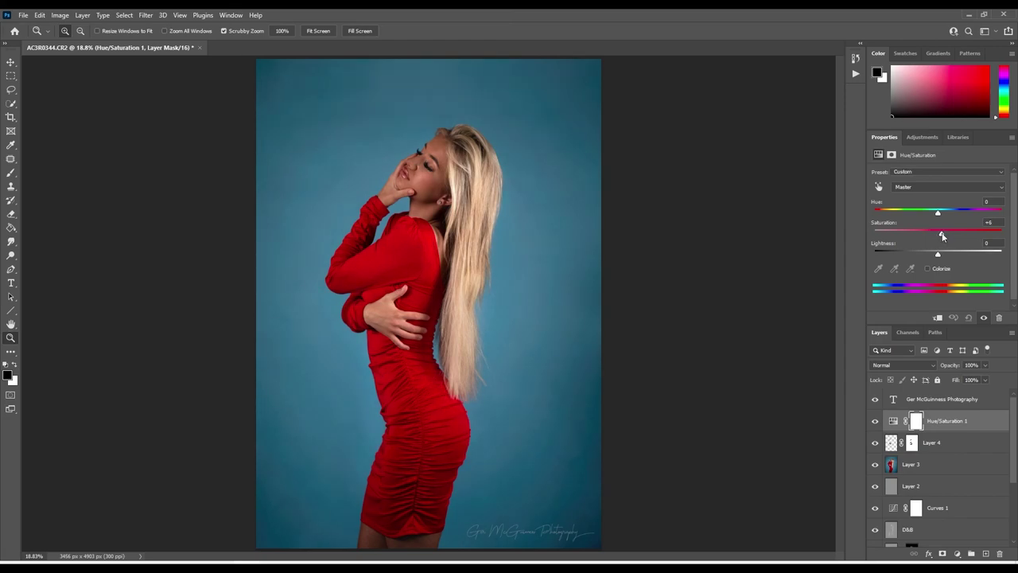
pyautogui.click(896, 470)
pyautogui.rightClick(11, 254)
pyautogui.click(55, 247)
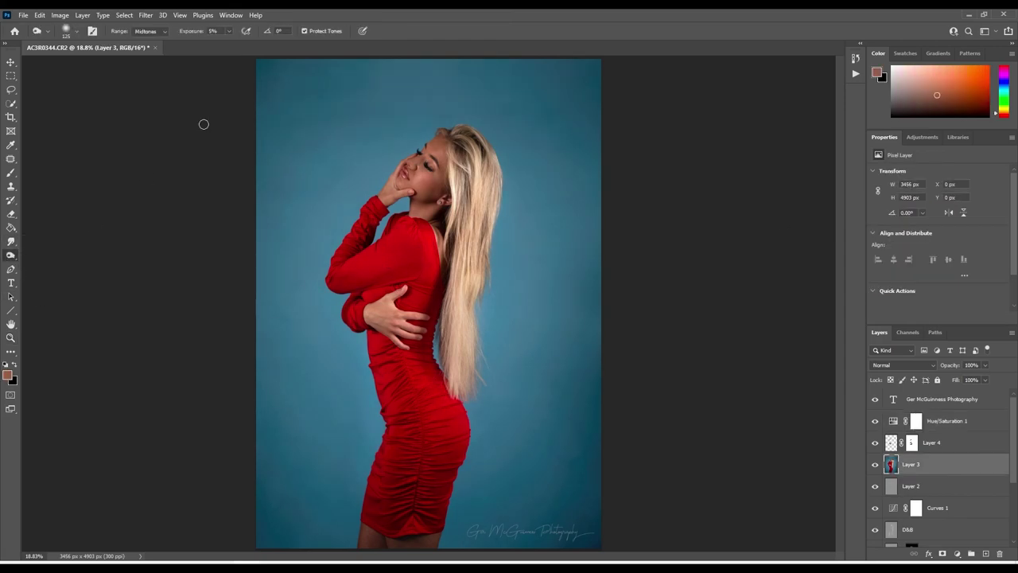